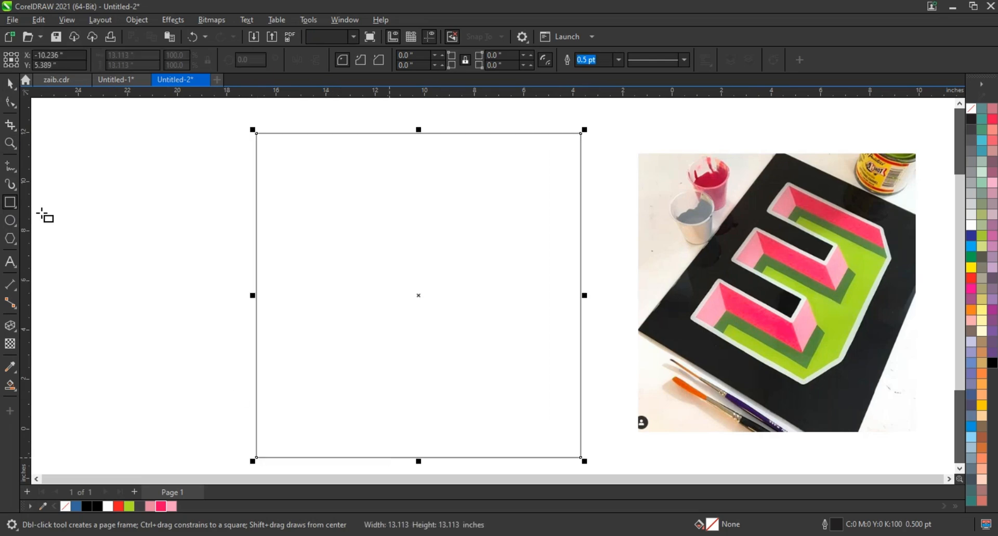
Fill the empty square beside the reference photo with black
click(9, 83)
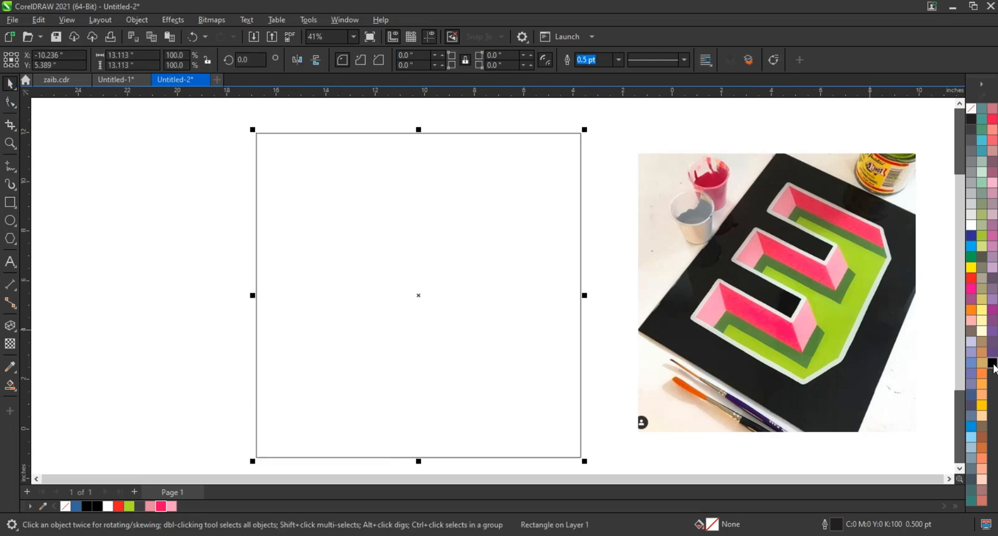
click(992, 364)
click(624, 355)
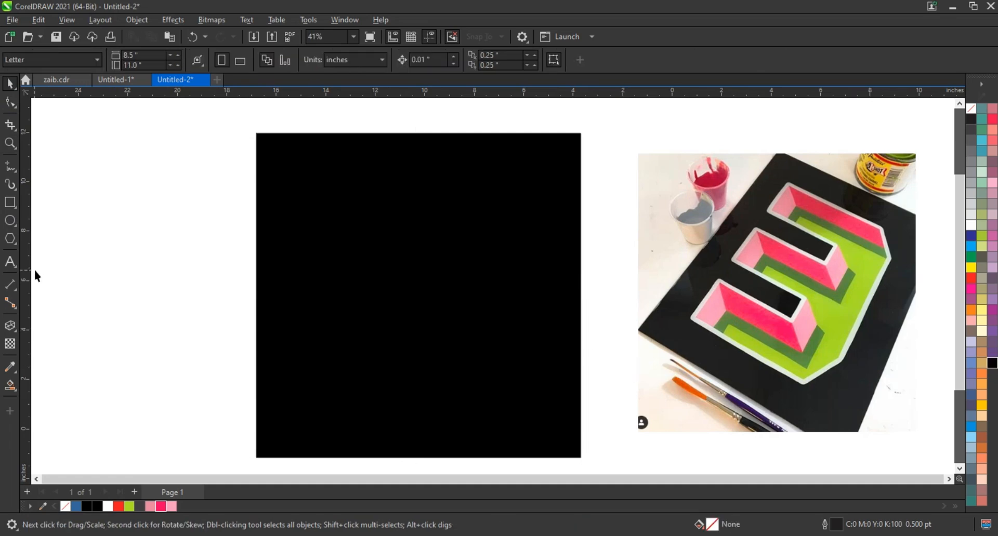
Add the artistic text "2025" on the blank area outside the black square
click(17, 264)
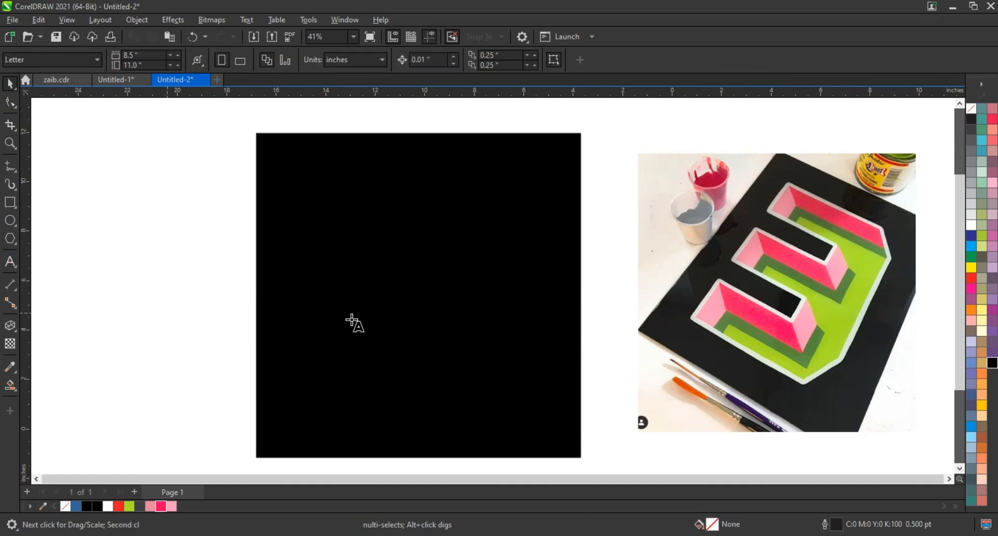
click(120, 286)
text(2025)
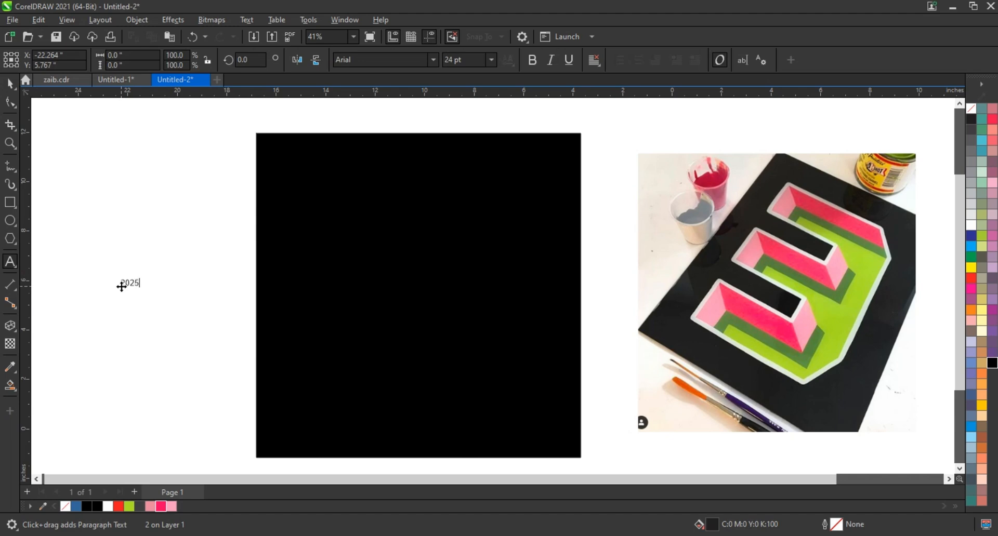
click(13, 139)
click(7, 86)
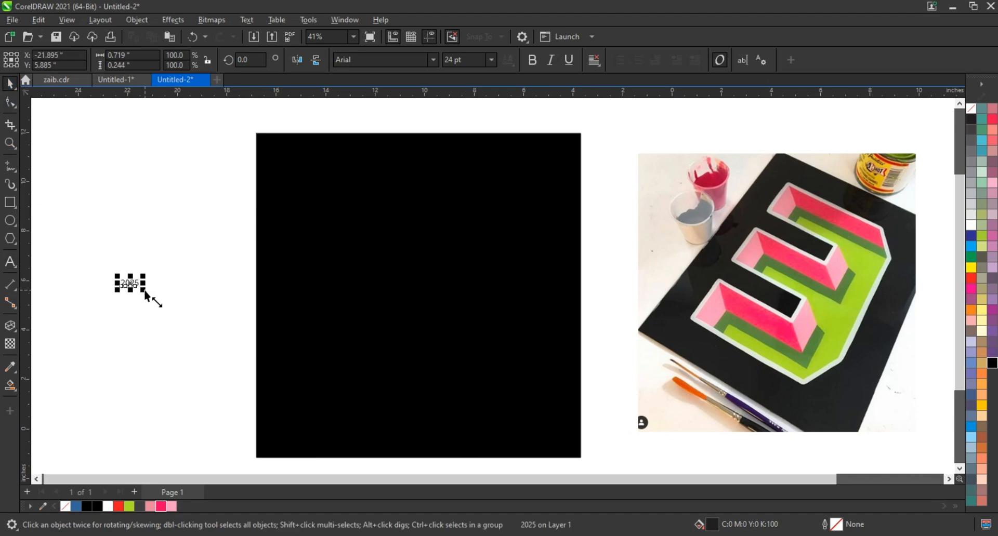
Enlarge the 2025 text to about 6.2 in wide, place it on the black square and colour it white
drag(144, 290, 280, 337)
drag(210, 327, 397, 310)
click(972, 227)
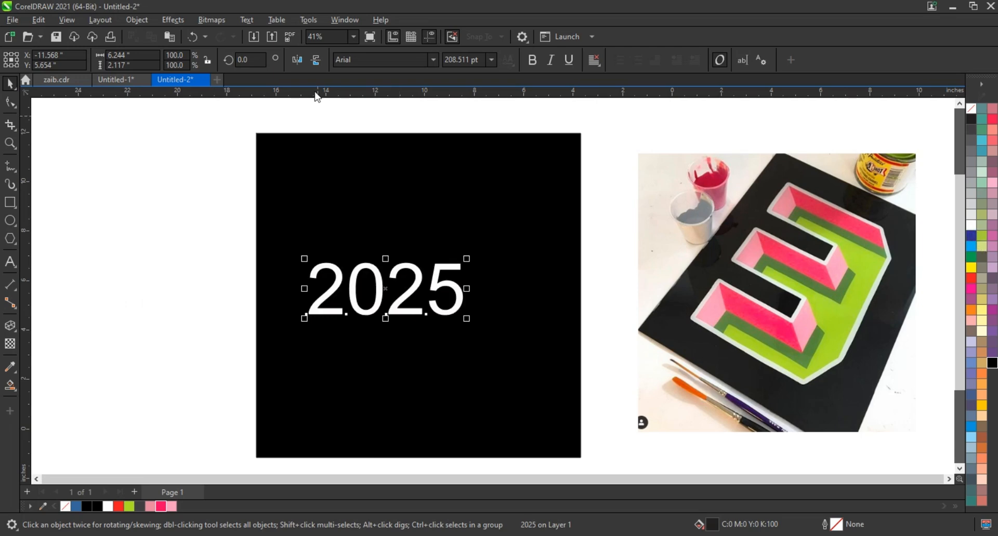
Set the text's font to Jersey M54 and split it into two lines, "20" above "25"
click(433, 60)
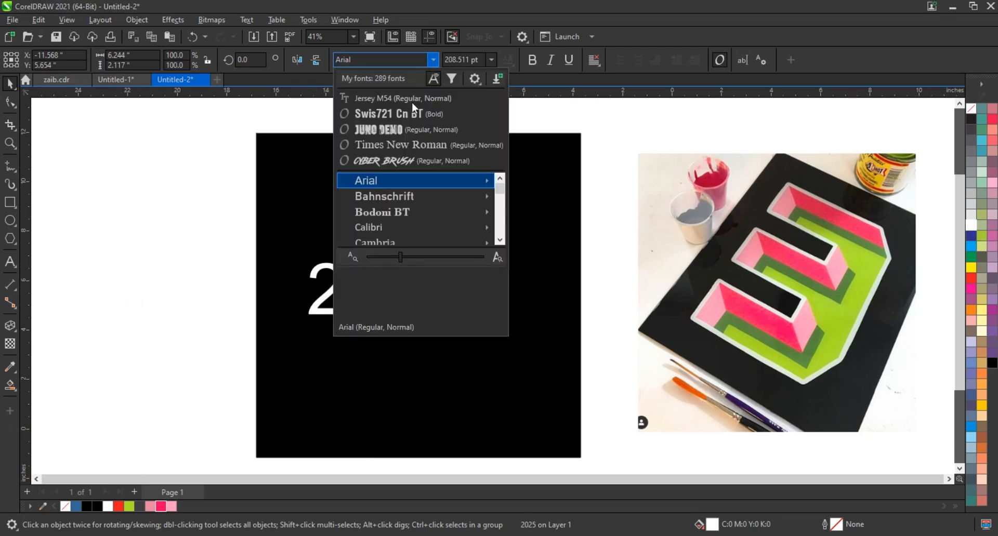
click(411, 103)
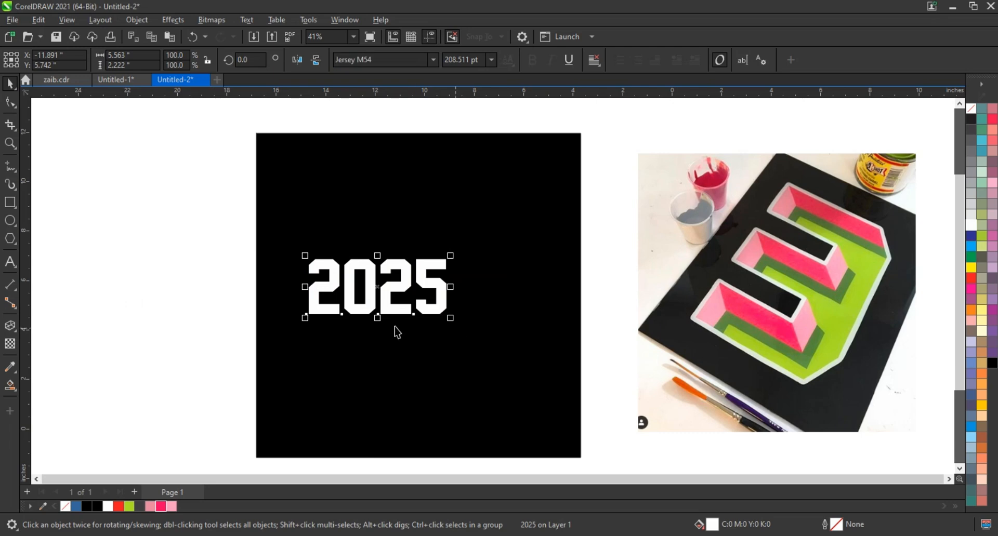
click(10, 262)
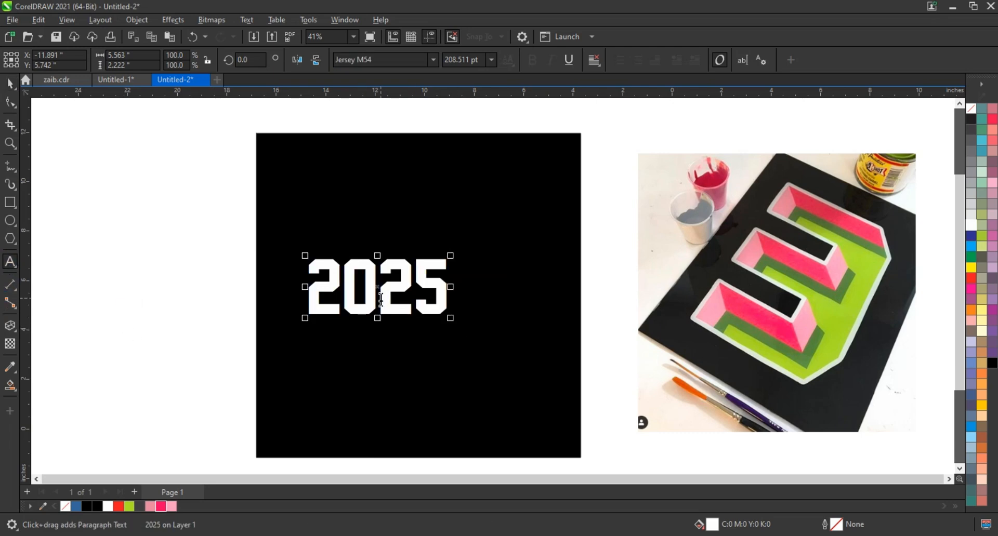
key(Return)
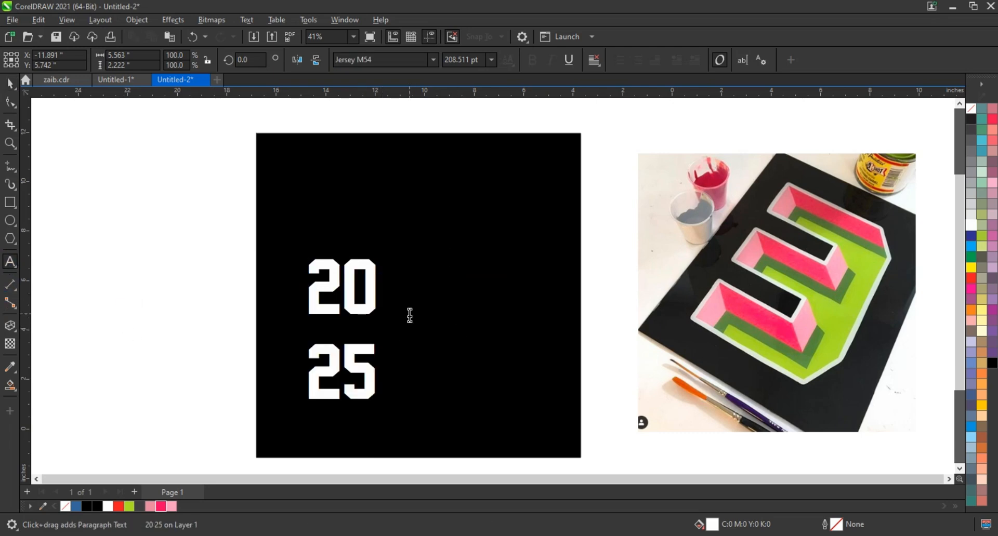
Tighten the line spacing so that "25" sits closely beneath "20"
click(11, 102)
drag(304, 405, 303, 364)
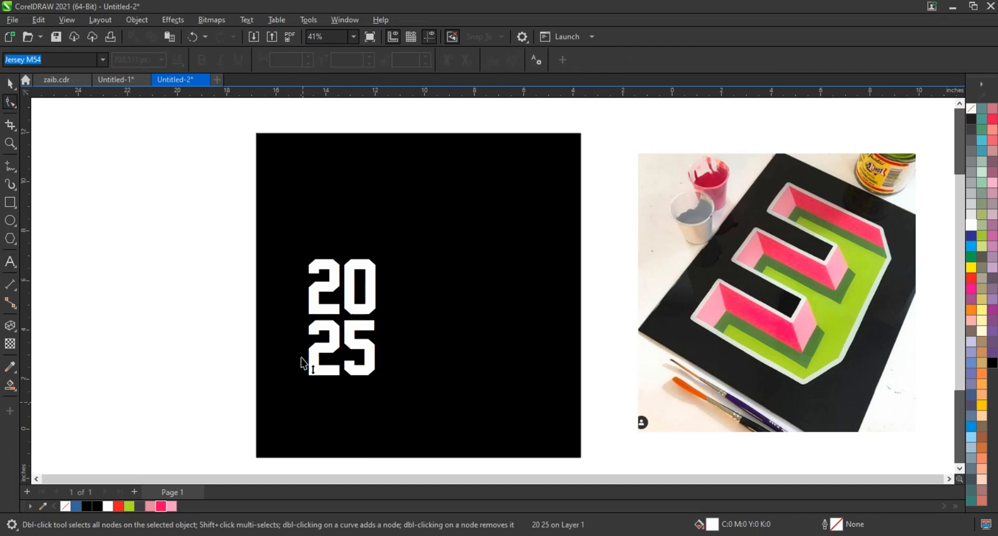
click(8, 86)
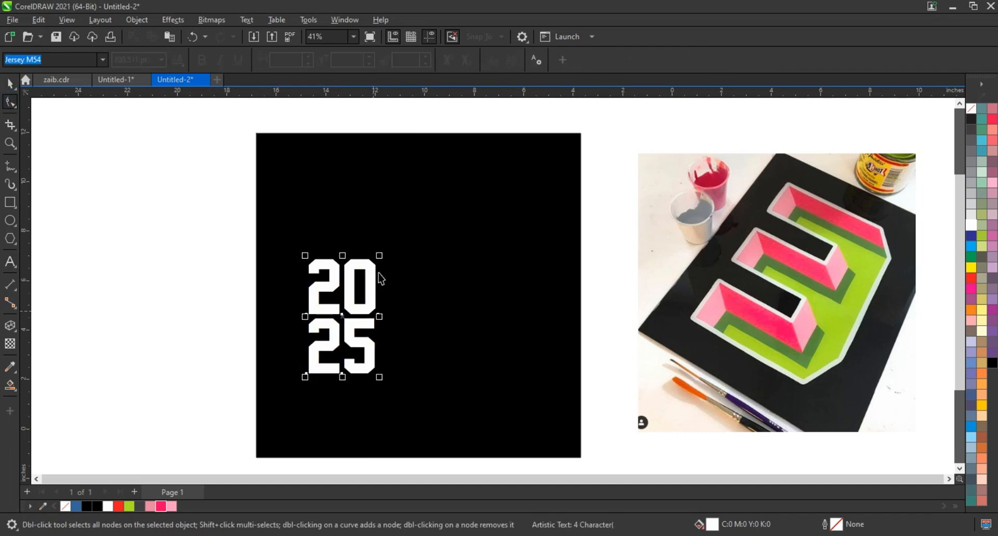
Scale and widen the two-line text to about 6.28 by 8.31 in and convert it to curves
drag(379, 256, 441, 177)
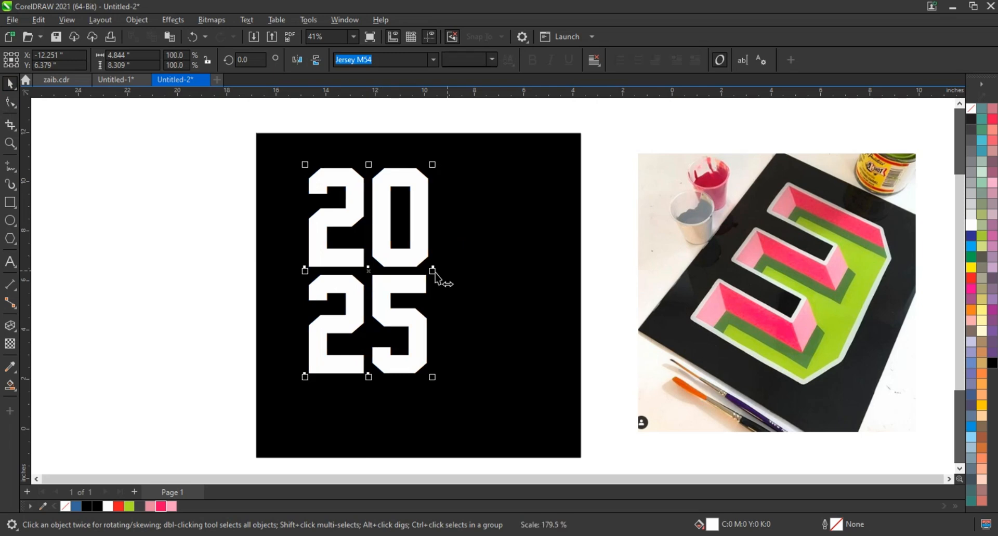
drag(438, 276, 470, 277)
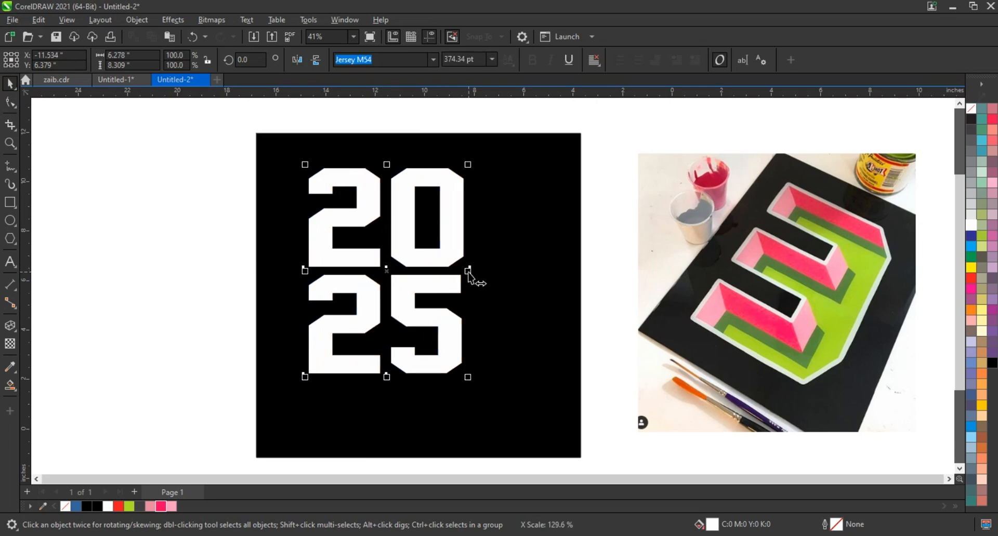
key(ctrl+q)
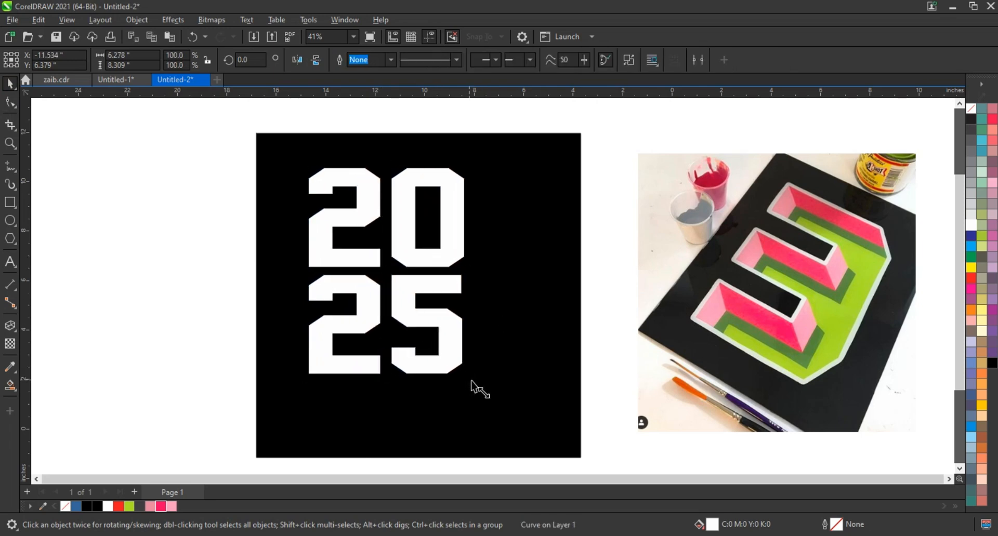
Enlarge the 2025 curves to about 8.24 by 10.36 in and centre them horizontally on the black square
drag(471, 382, 501, 423)
shift+click(546, 315)
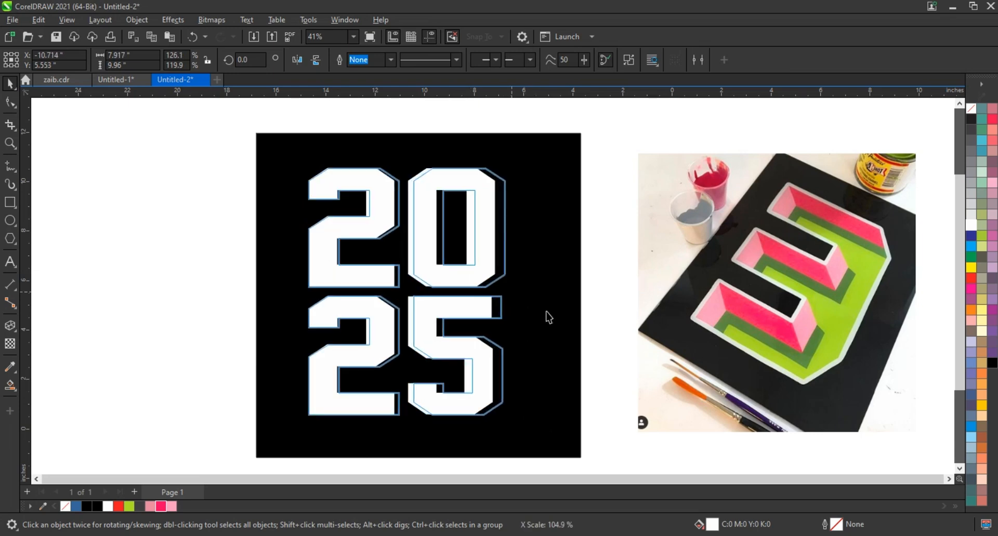
key(c)
click(603, 319)
click(489, 275)
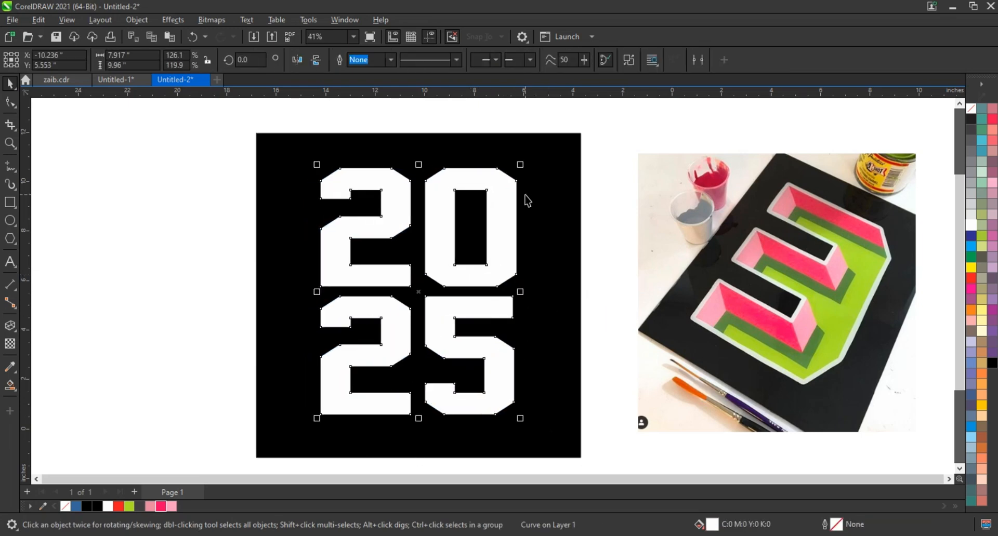
drag(520, 165, 535, 167)
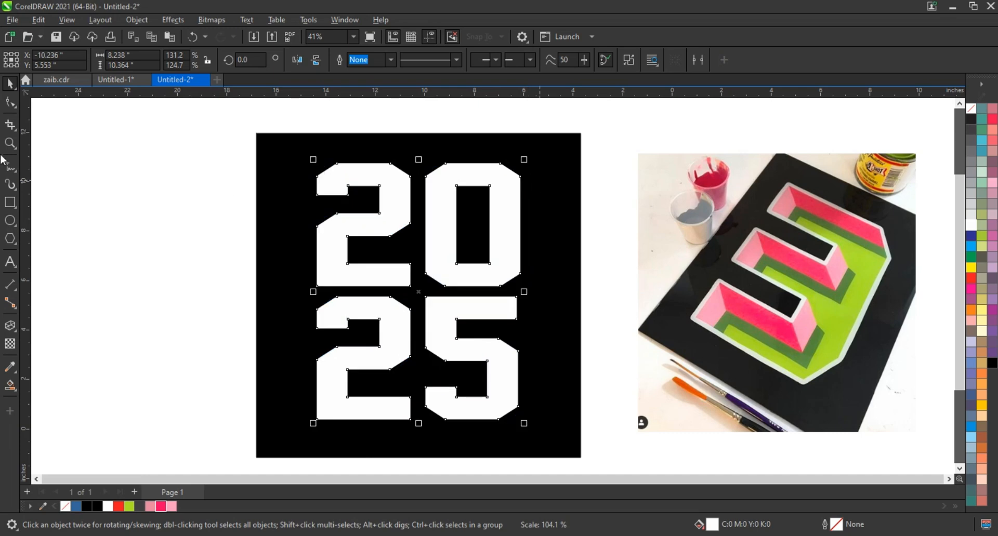
Fill the 2025 numerals with the lime green #ABE127
click(10, 143)
drag(305, 151, 540, 428)
click(10, 84)
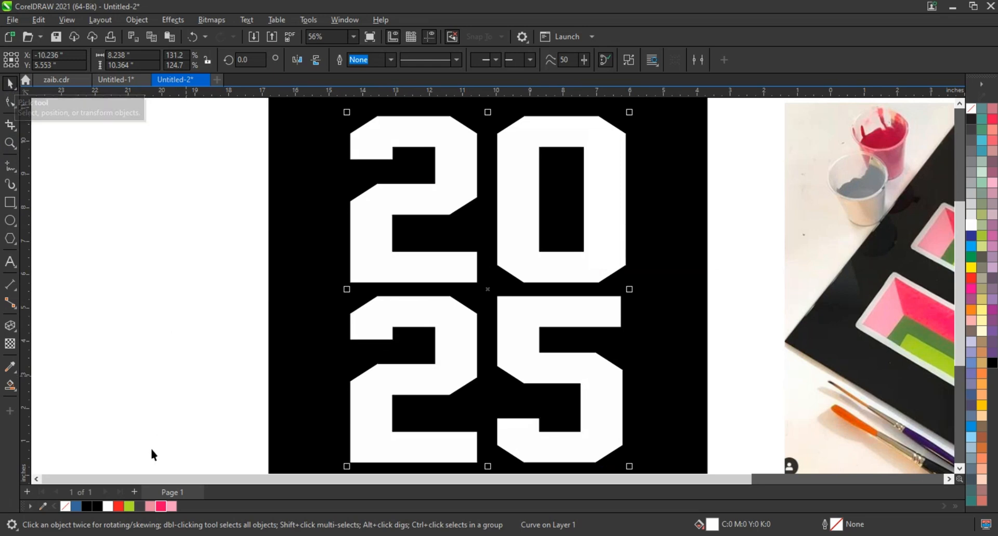
click(128, 507)
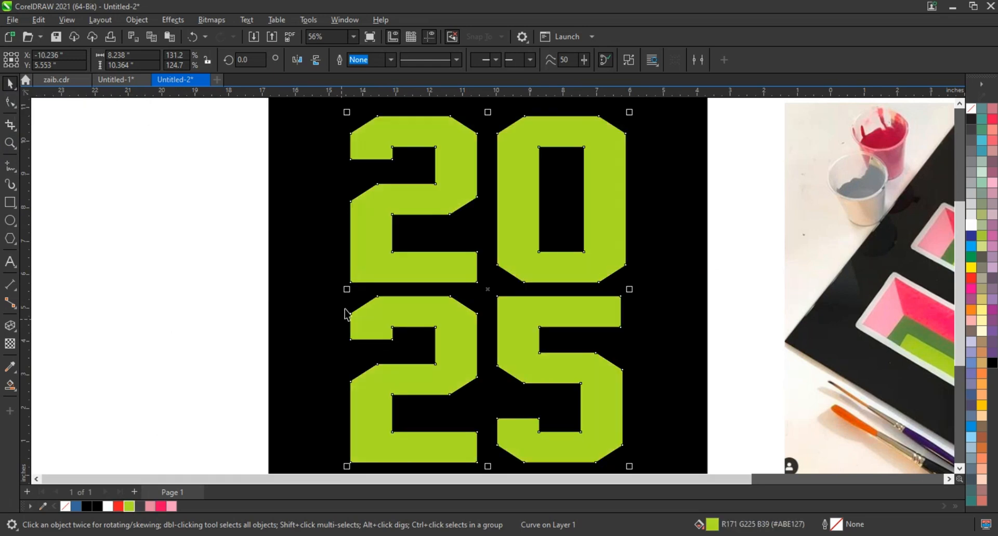
Give the green numerals a red outline 10 pt wide
click(390, 59)
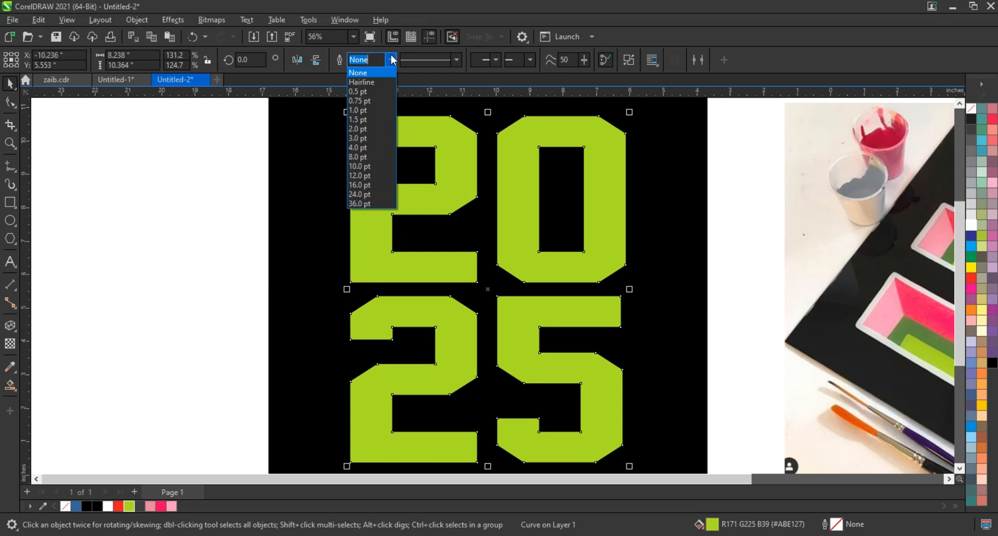
click(372, 177)
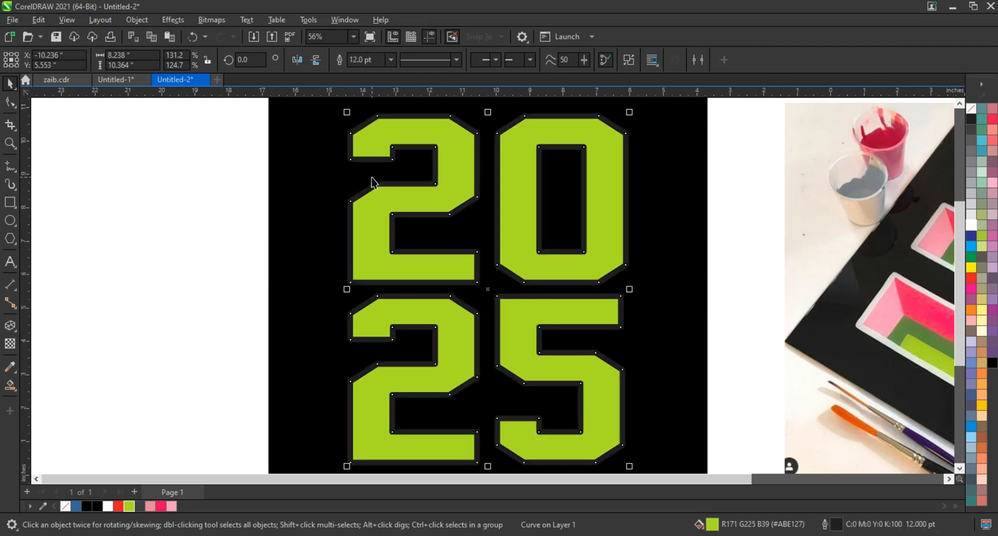
right_click(972, 279)
click(965, 285)
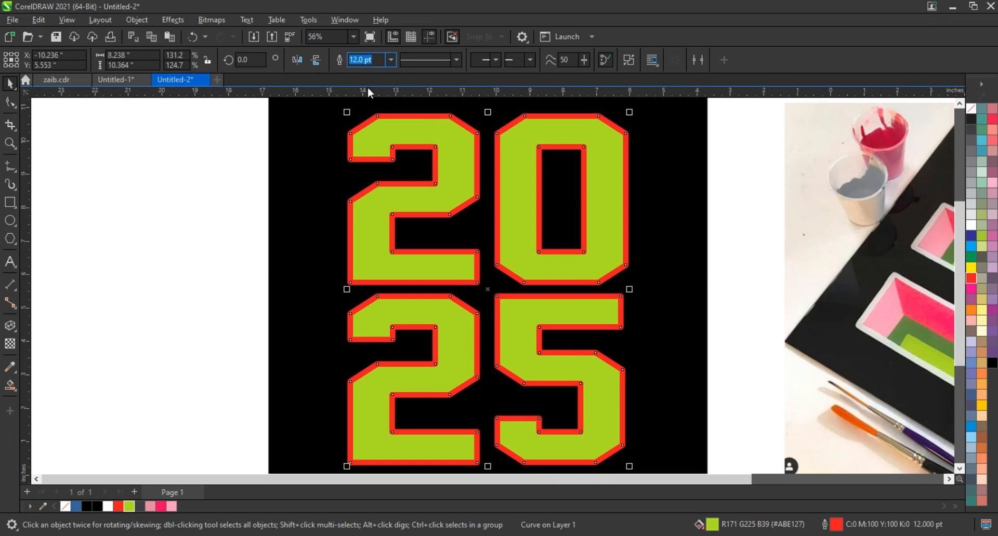
text(10)
key(Return)
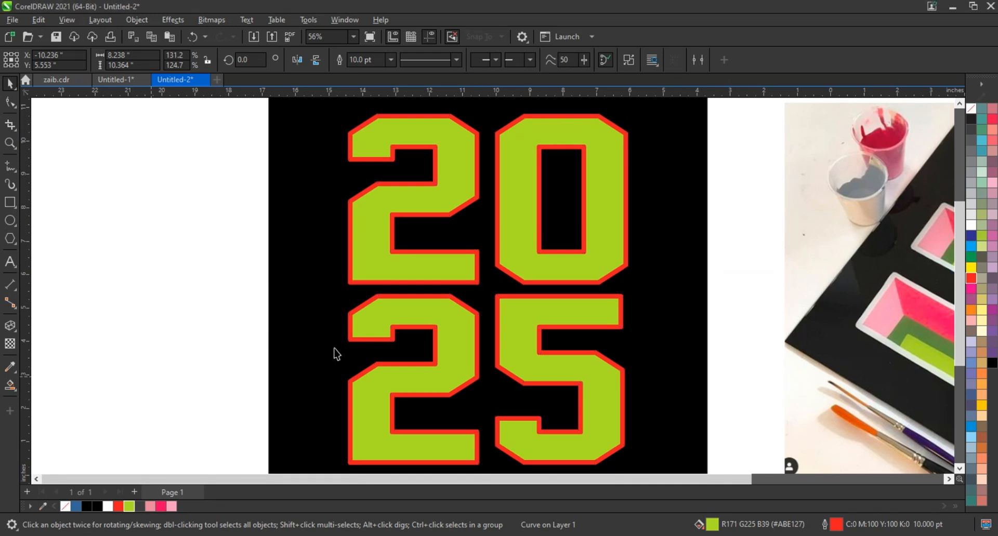
Convert the numerals' red outline to a separate object
click(554, 294)
click(556, 295)
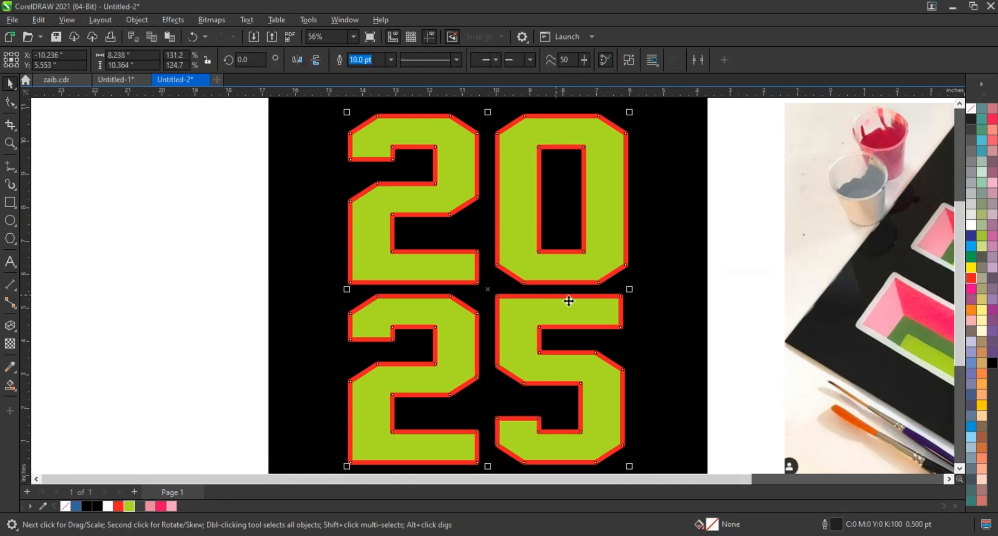
click(136, 20)
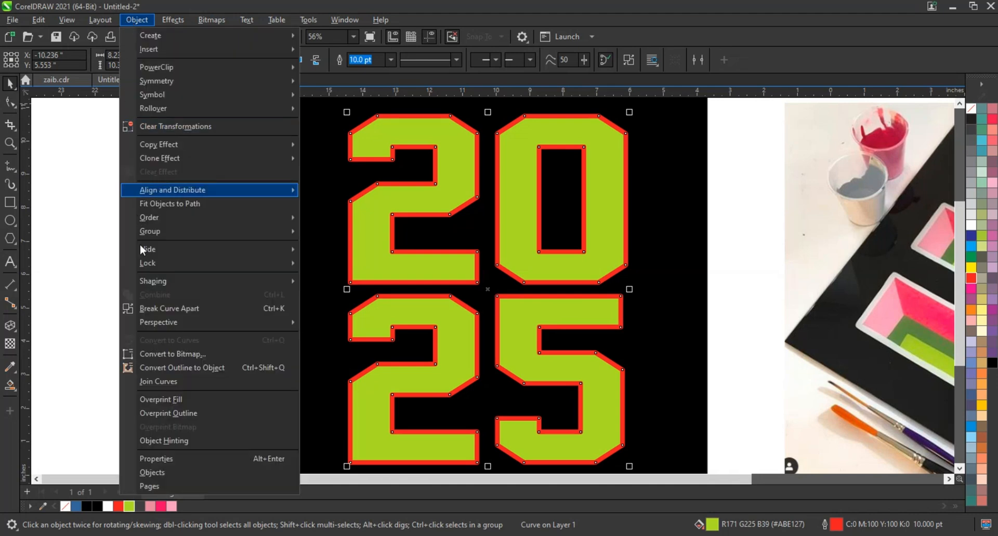
click(152, 368)
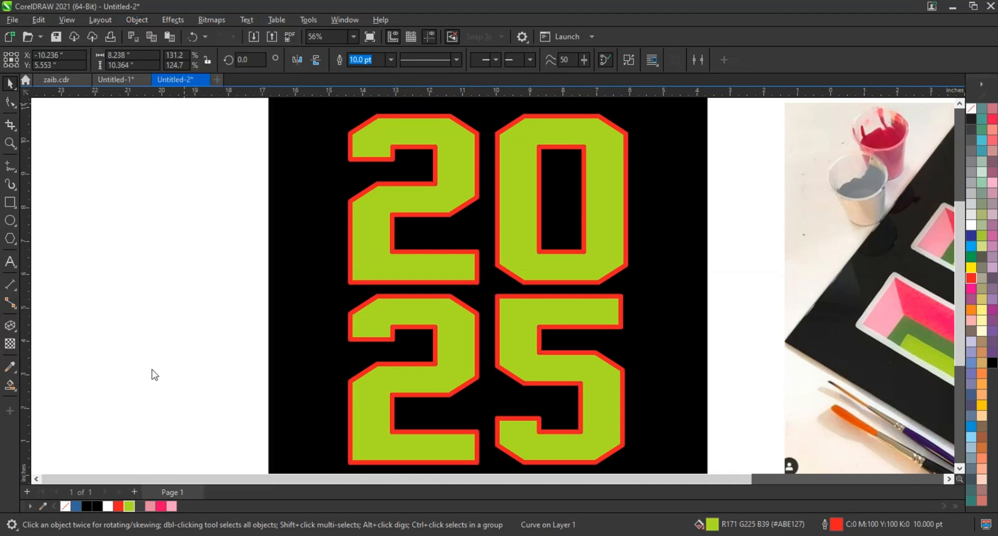
click(139, 360)
Fill the converted outline object around the numerals with white
click(476, 315)
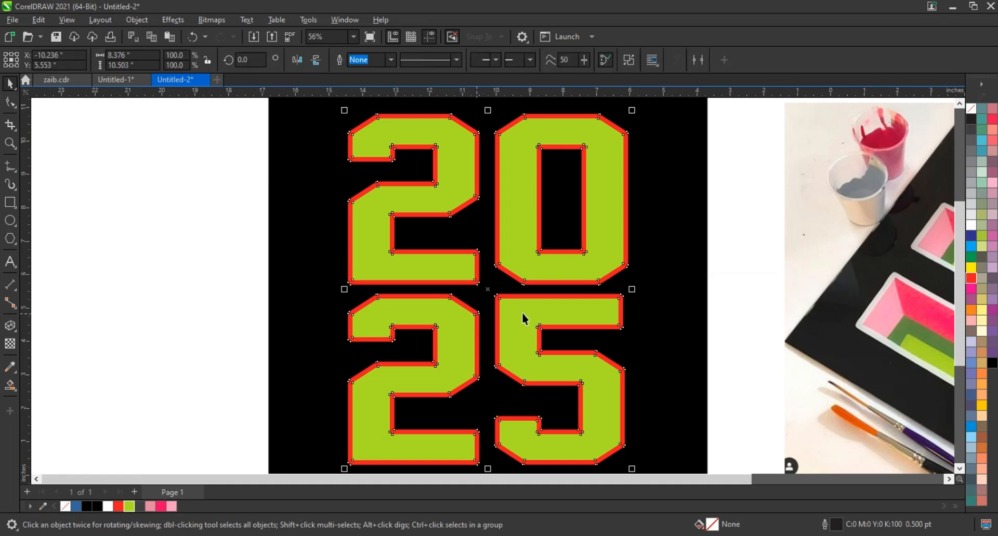
click(971, 225)
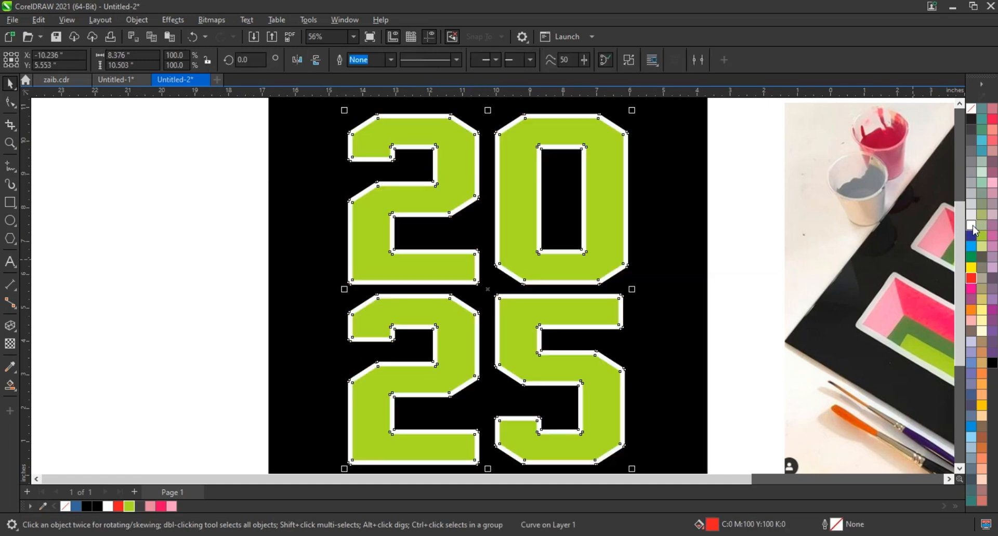
click(734, 234)
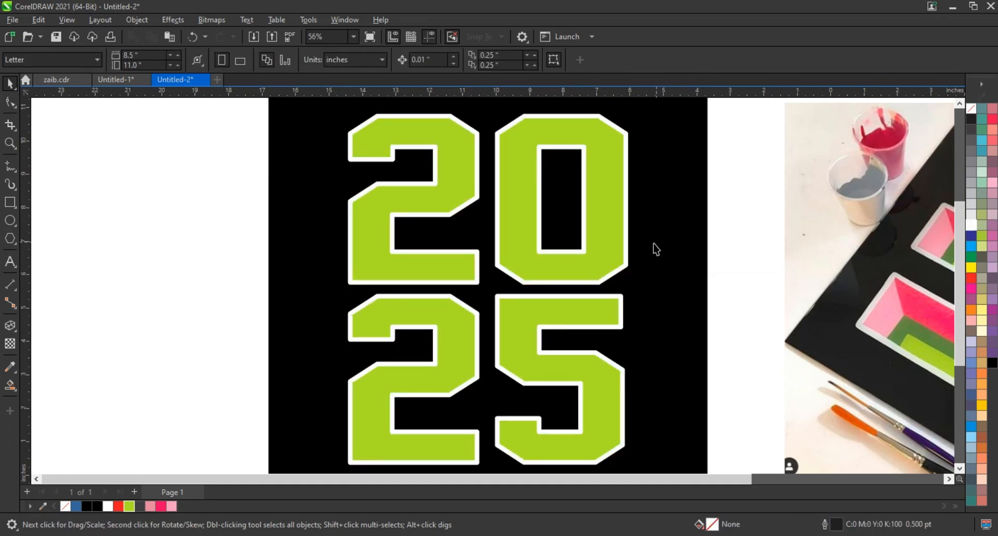
Give the white border object a thin 0.5 pt outline in 70% black
click(627, 254)
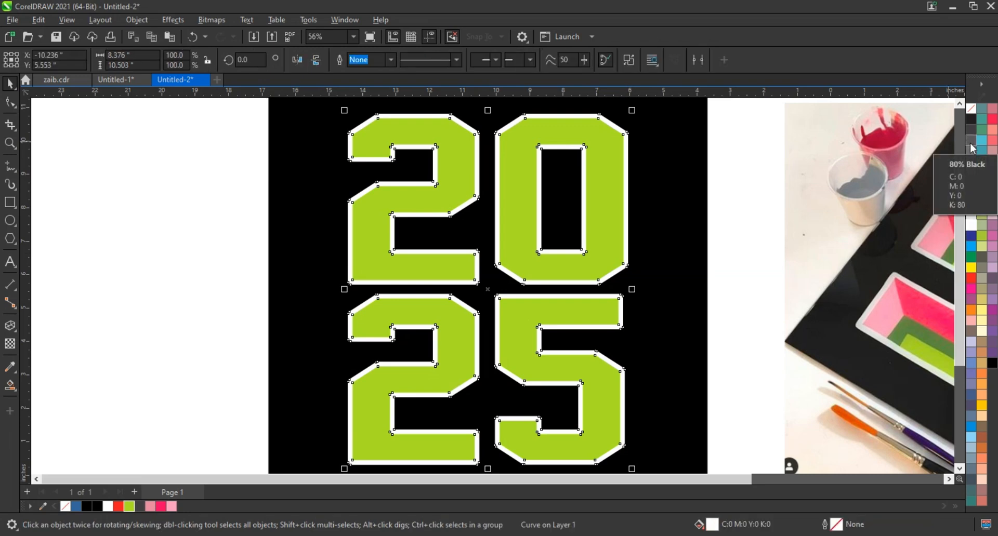
right_click(969, 147)
click(954, 159)
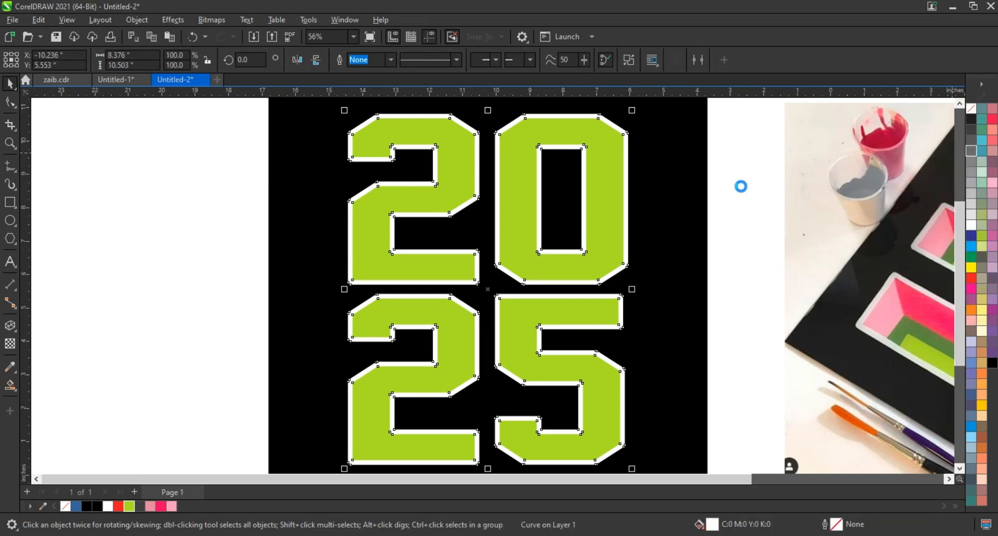
Extrude the white border object inward across the numerals, with the vanishing point at about 1.02 in, -1.28 in
click(17, 337)
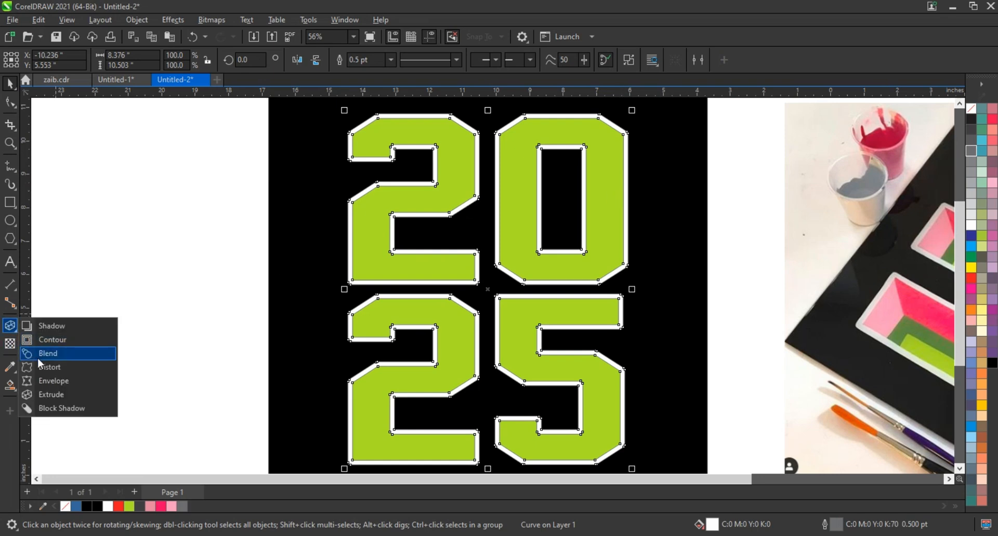
click(45, 394)
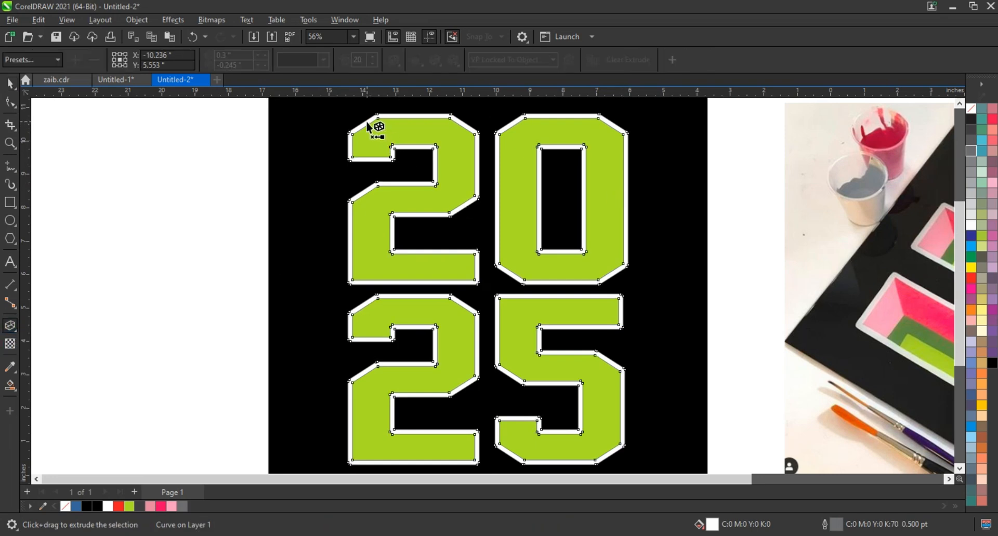
drag(366, 121, 522, 332)
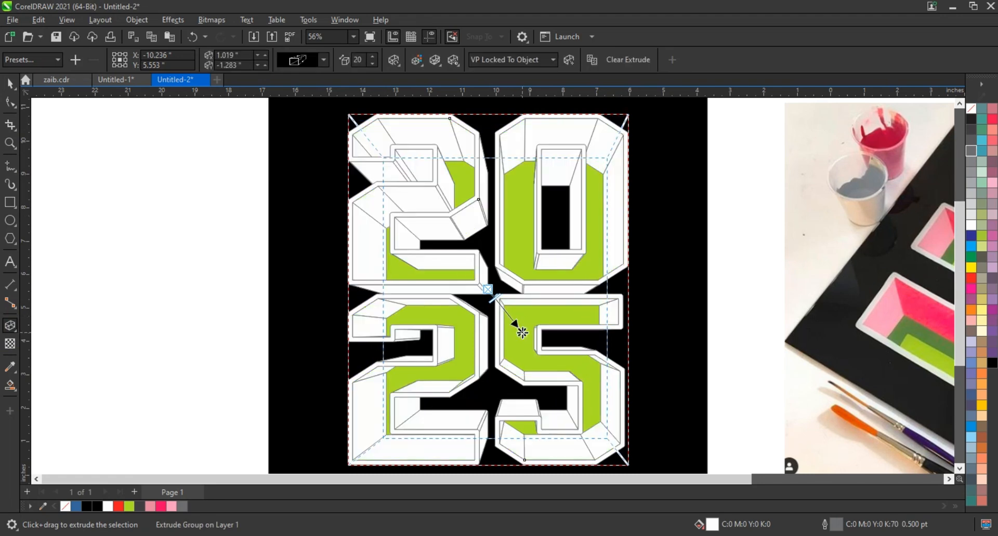
Change the border's extrusion to a parallel type and shorten its depth to about 0.273 in, -0.313 in
click(324, 60)
click(339, 186)
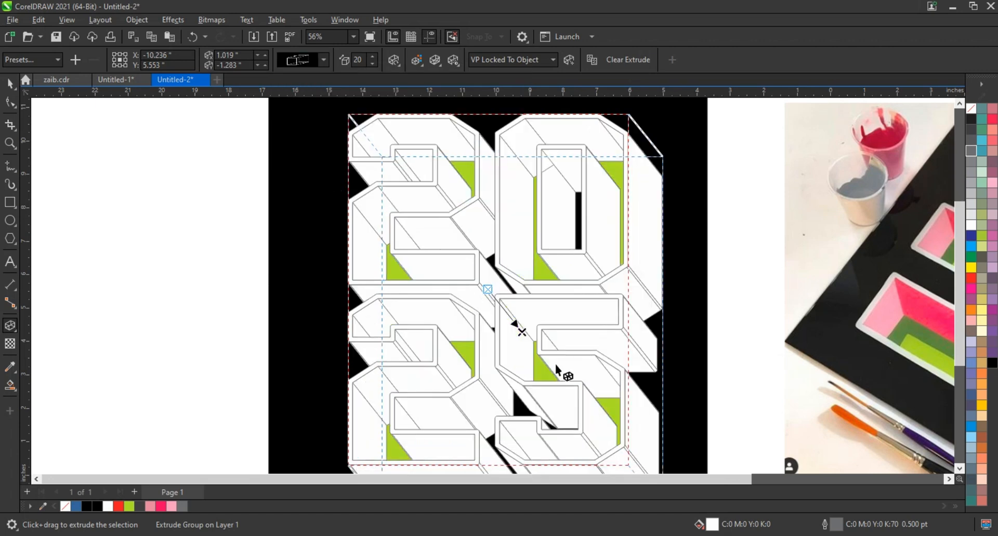
drag(507, 312, 499, 299)
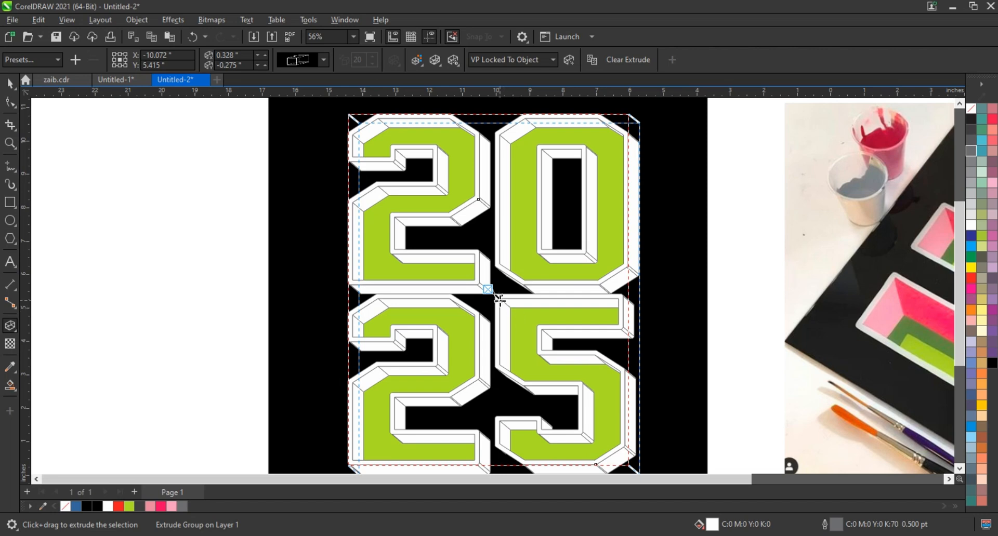
drag(501, 300, 497, 300)
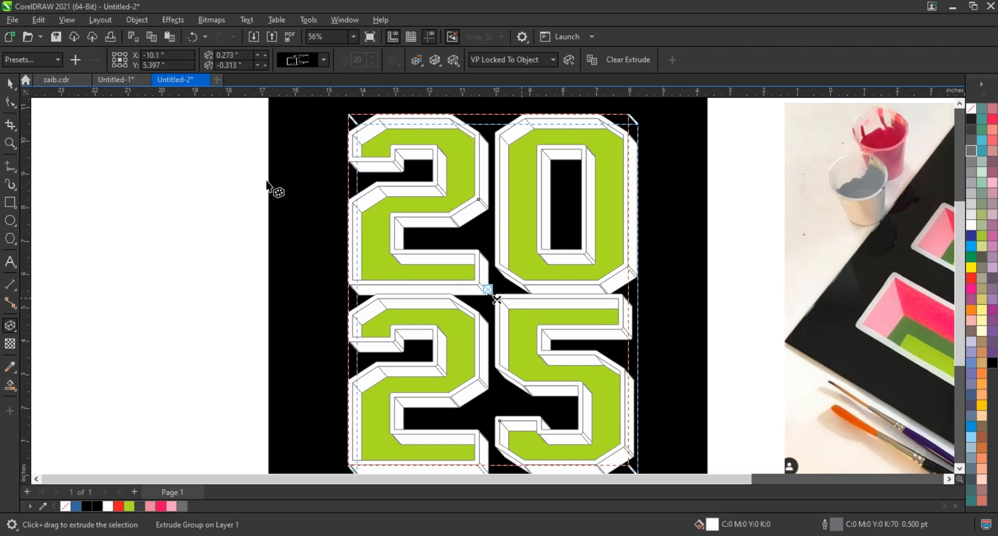
Break the extrude group apart and ungroup all the resulting faces
click(10, 85)
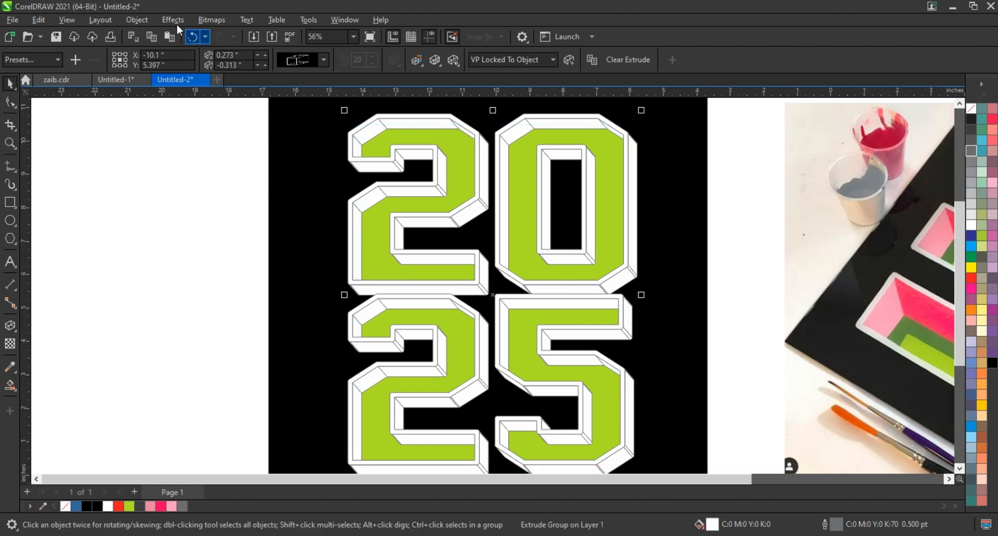
click(137, 20)
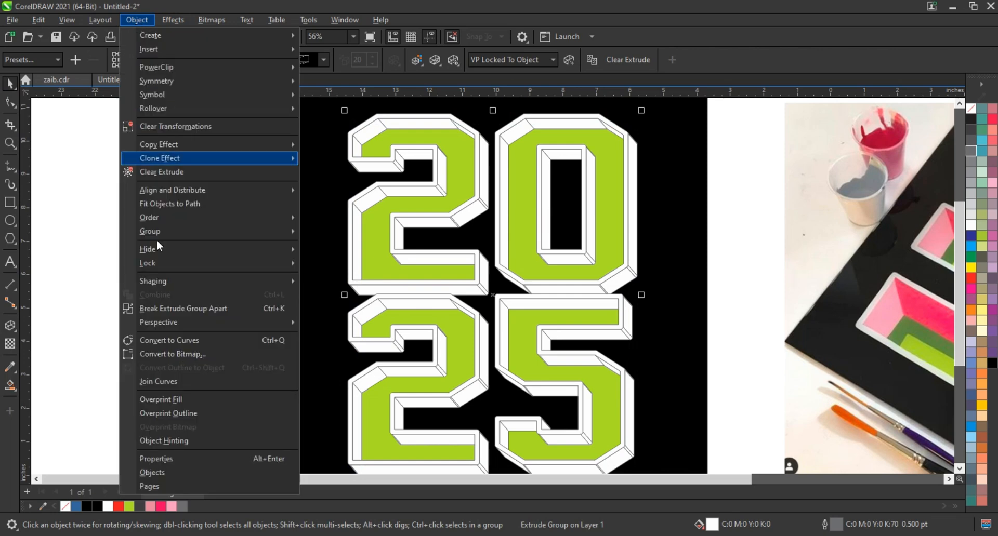
click(157, 305)
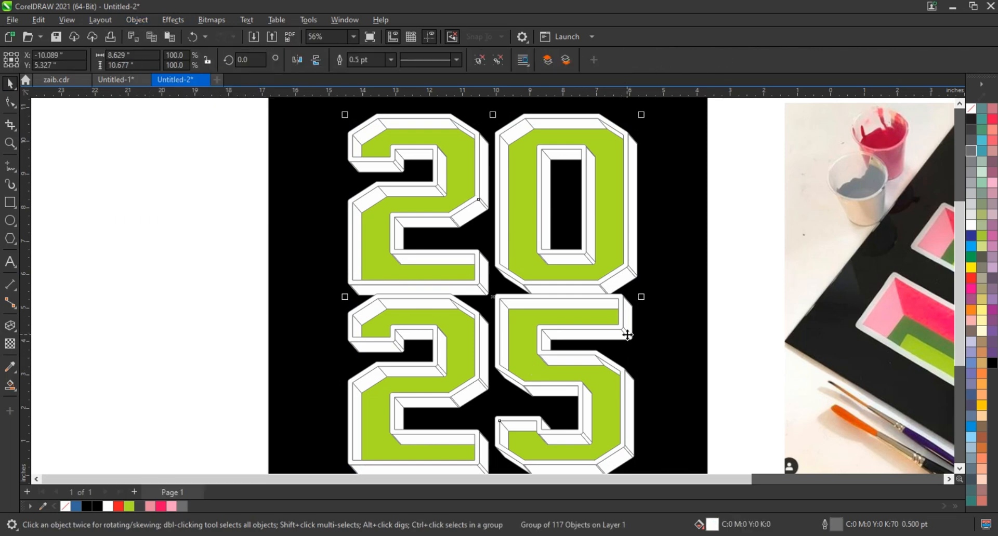
click(498, 62)
click(762, 238)
Delete the extrusion faces spilling outside the 0's right side, lower-right corner and bottom edge
click(642, 168)
key(Delete)
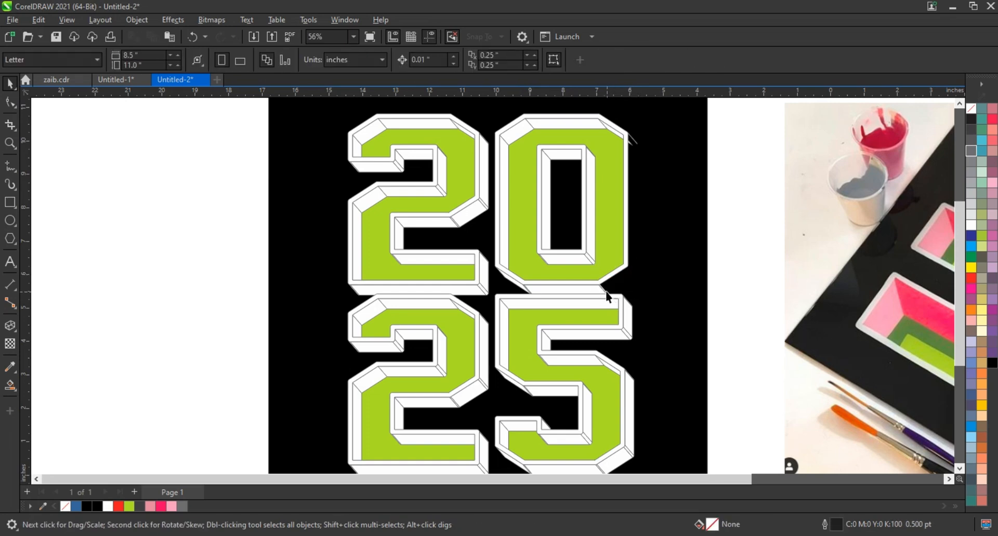
click(603, 291)
key(Delete)
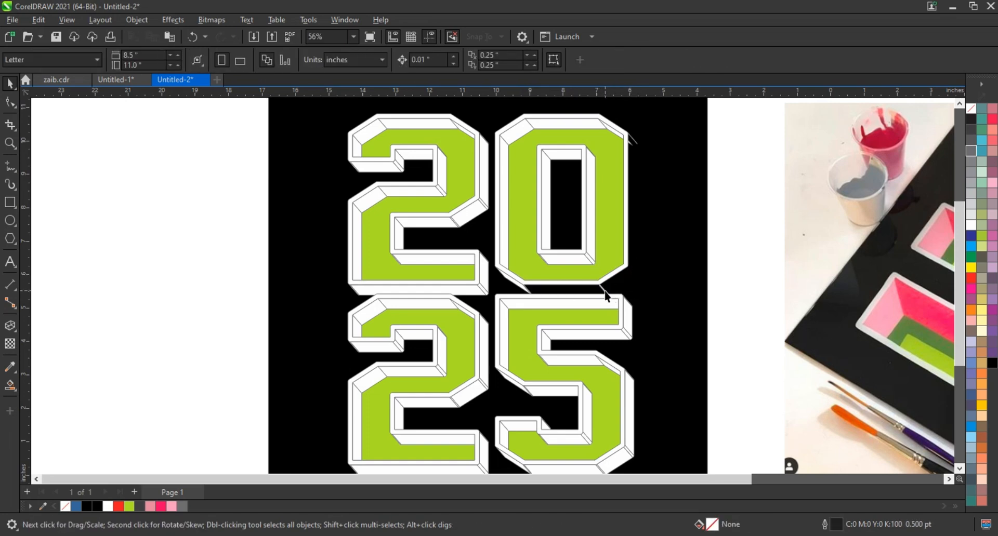
click(605, 291)
key(Delete)
Delete the leftover extrusion faces and slivers along the underside and lower-left corner of the 0
click(522, 288)
key(Delete)
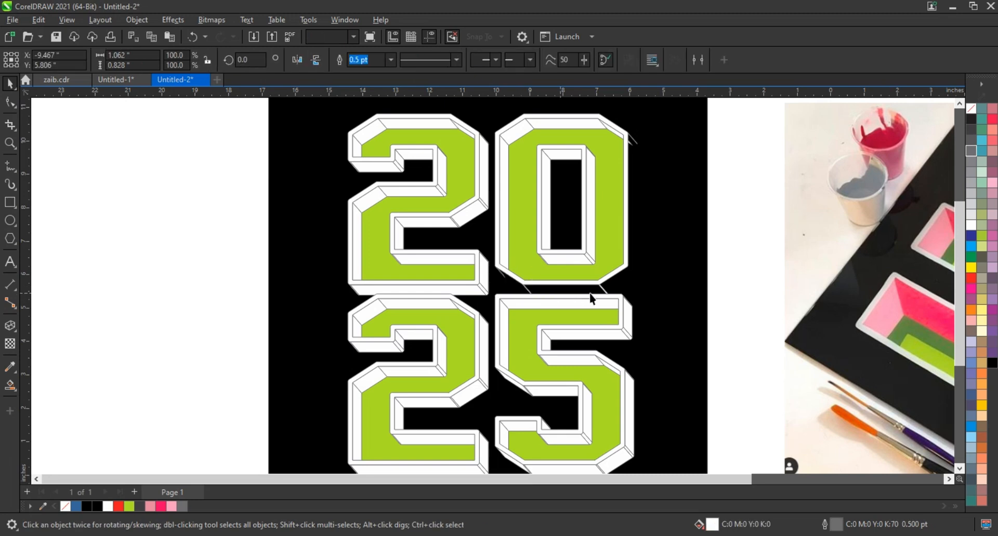
click(602, 289)
key(Delete)
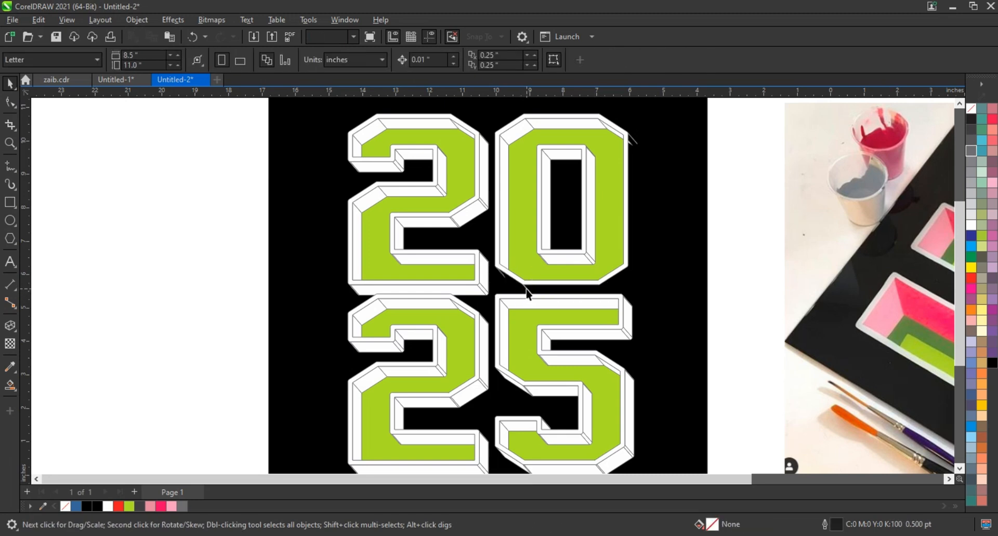
click(503, 285)
key(Delete)
click(503, 274)
key(Delete)
Delete the extrusion faces spilling beyond the right end and bottom edge of the upper 2's foot
click(479, 293)
key(Delete)
click(485, 288)
key(Delete)
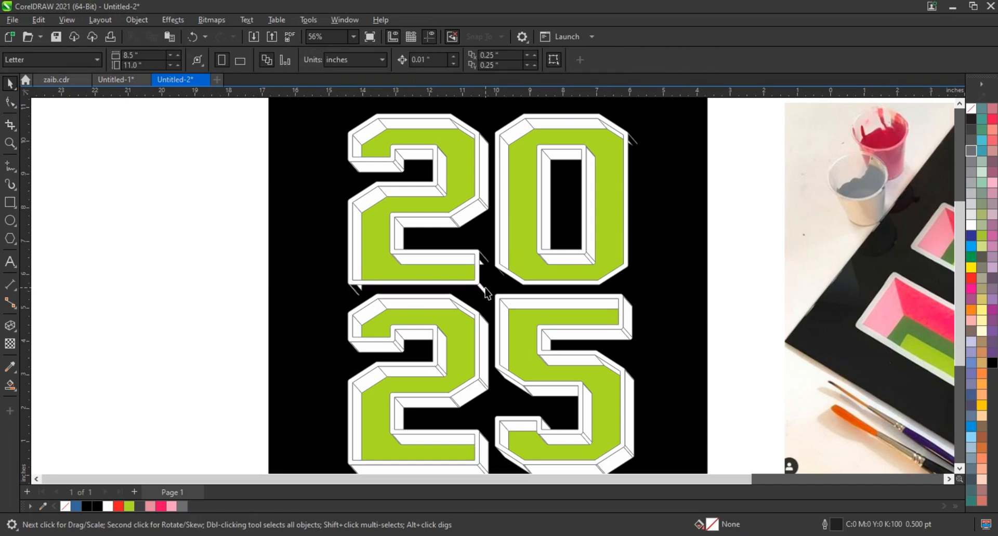
click(481, 288)
key(Delete)
click(484, 260)
key(Delete)
click(356, 290)
key(Delete)
Delete the extrusion faces spilling below and beside the upper 2's hooked tip
click(359, 169)
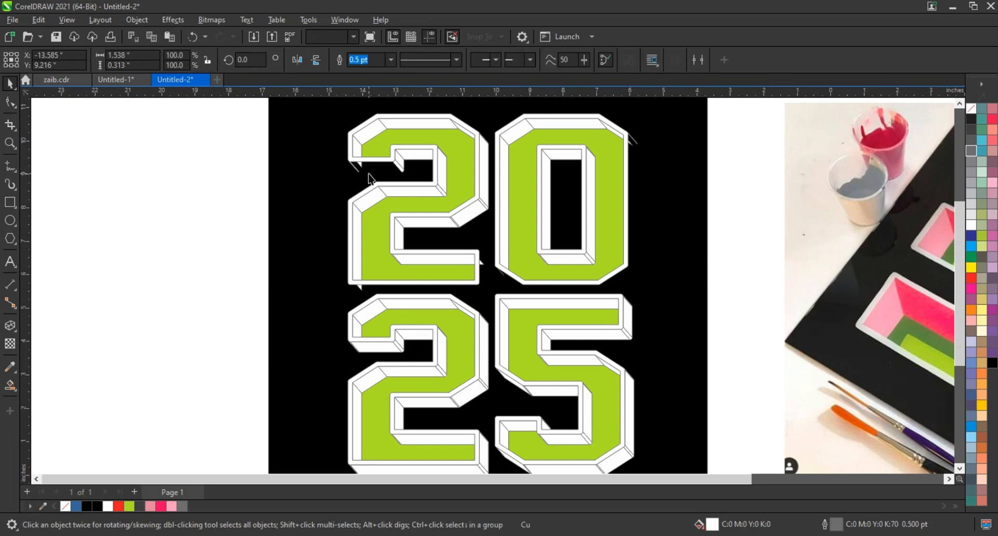
key(Delete)
click(358, 171)
key(Delete)
click(399, 164)
key(Delete)
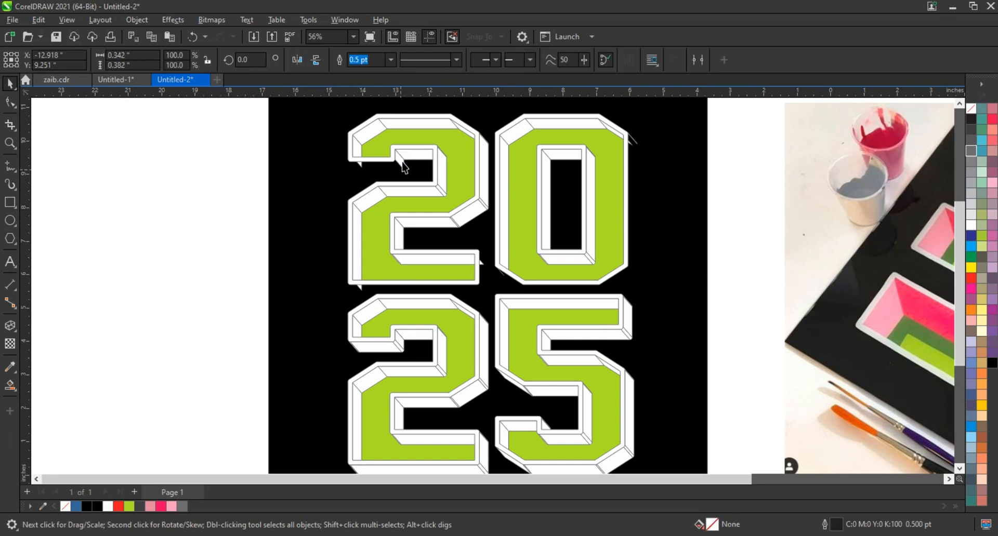
click(403, 161)
key(Delete)
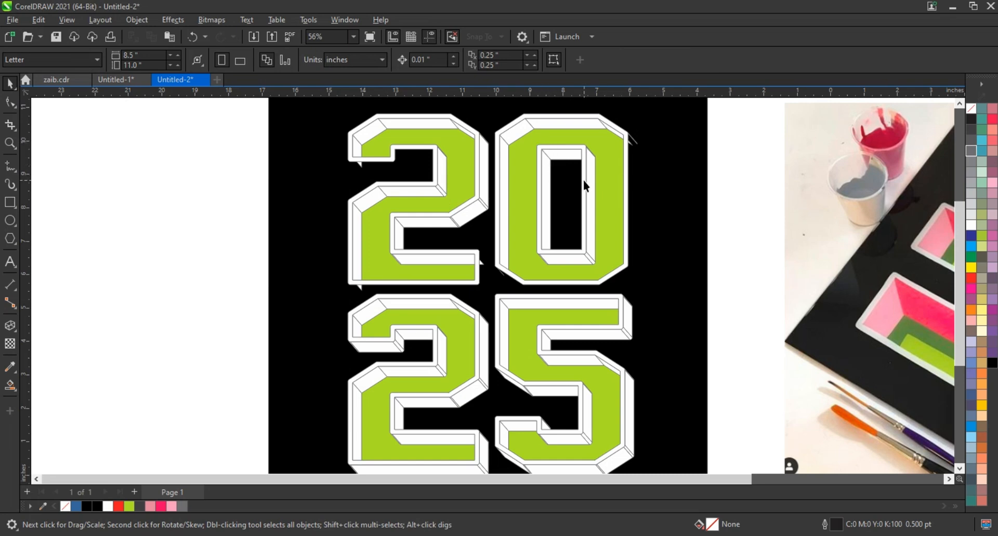
Delete the extrusion faces along the top and left edges inside the 0's hole
click(568, 156)
key(Delete)
click(544, 260)
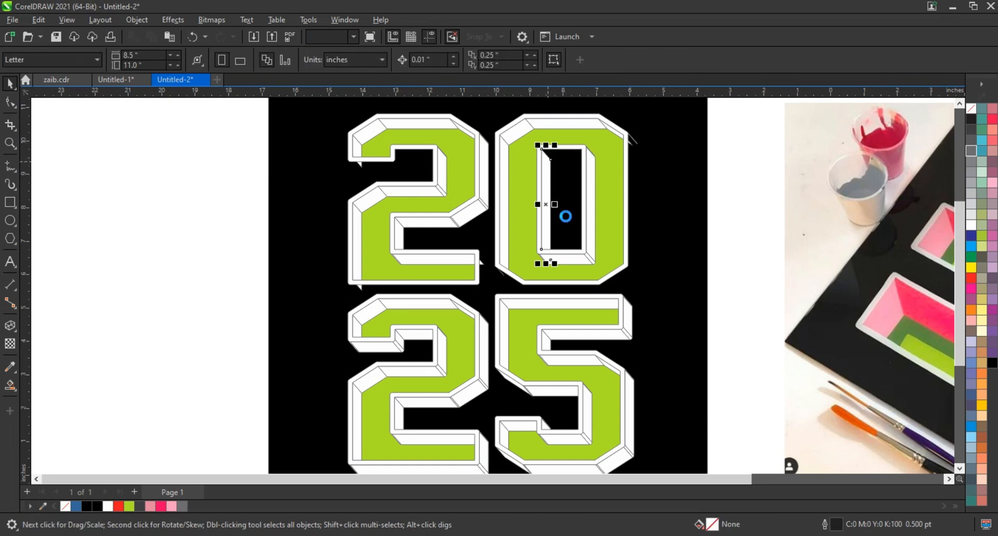
key(Delete)
Delete the extrusion faces outside the 5's top arm and the stray sliver beside the 0's upper-right corner
click(545, 346)
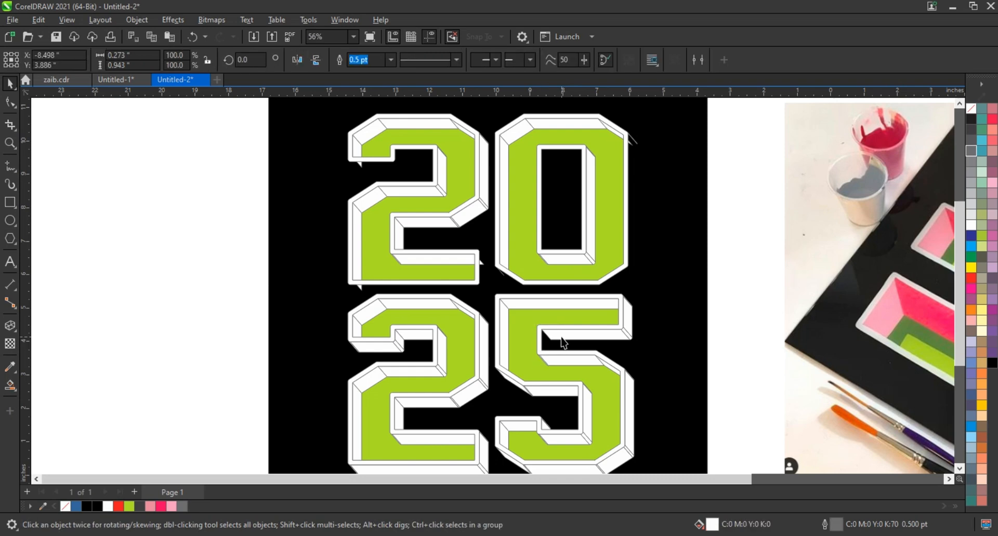
key(Delete)
click(630, 339)
key(Delete)
click(633, 327)
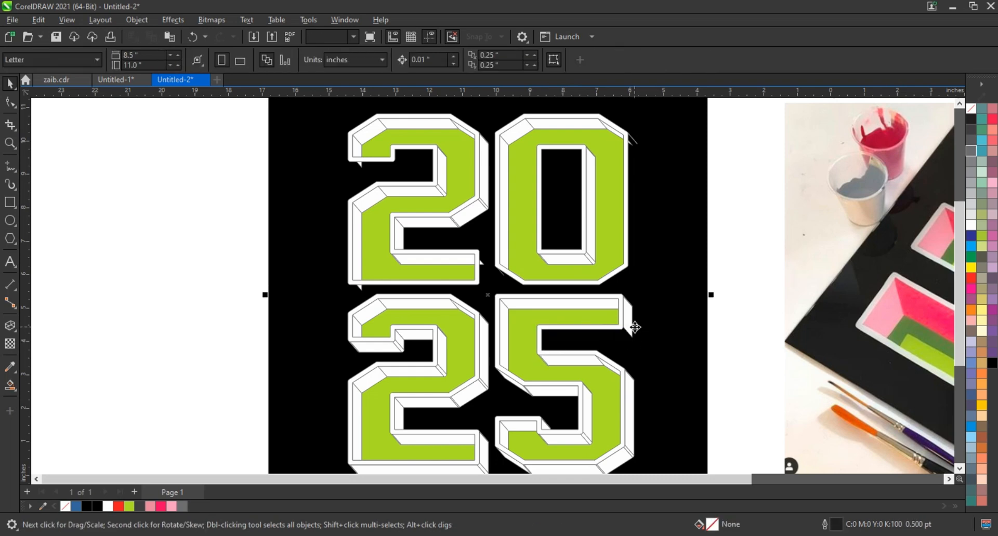
click(627, 322)
key(Delete)
click(631, 308)
key(Delete)
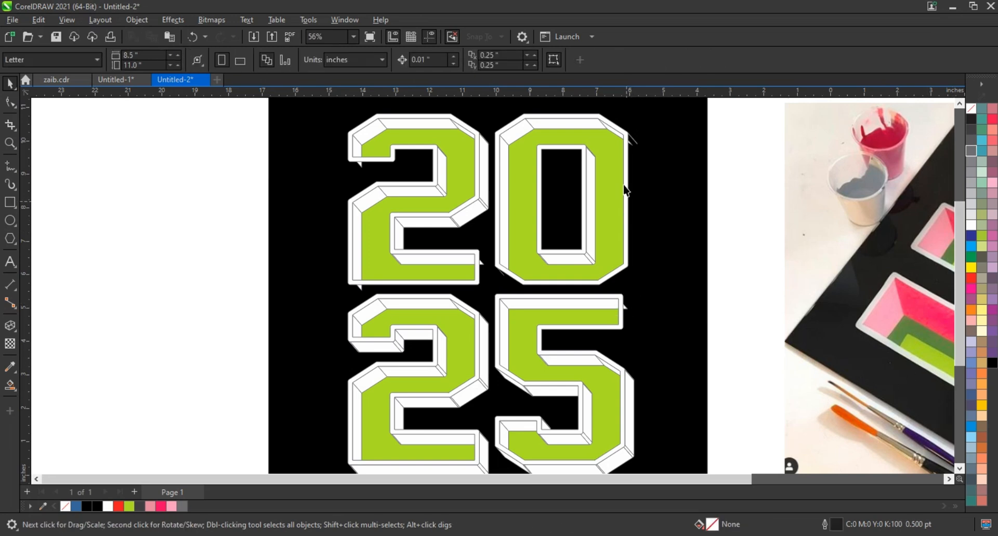
click(633, 141)
key(Delete)
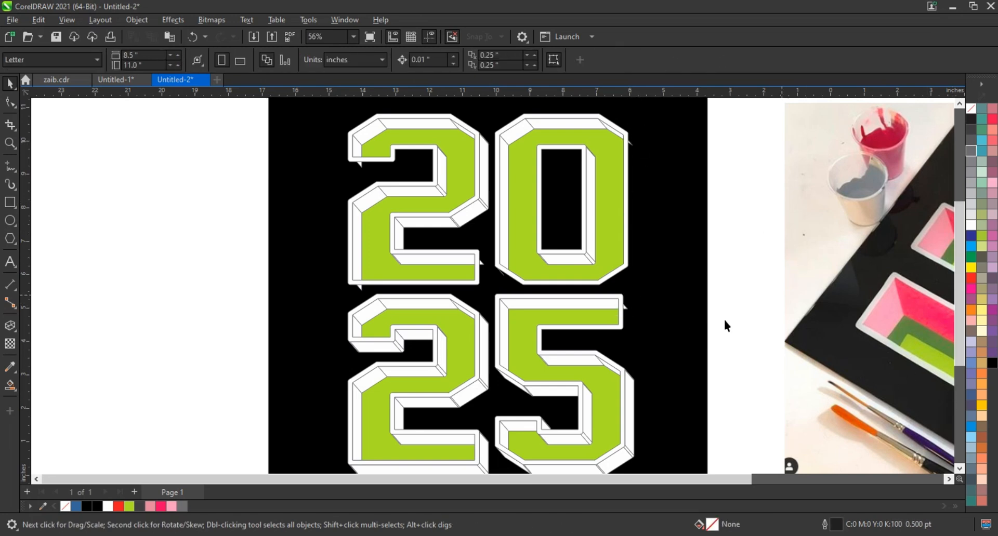
Delete the extrusion faces spilling outside the right side and lower-right corner of the 5's bowl
scroll(657, 392, down, 2)
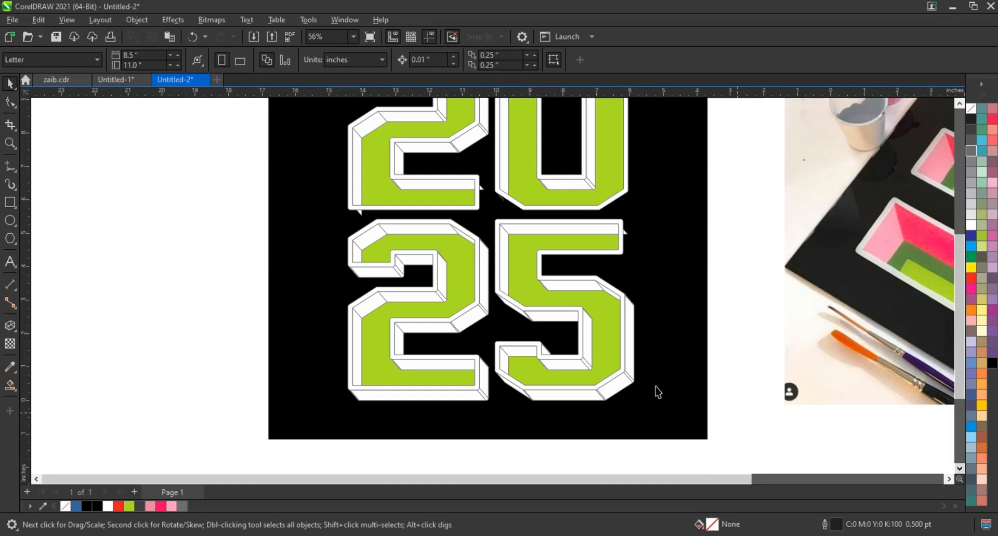
click(632, 351)
key(Delete)
click(632, 304)
key(Delete)
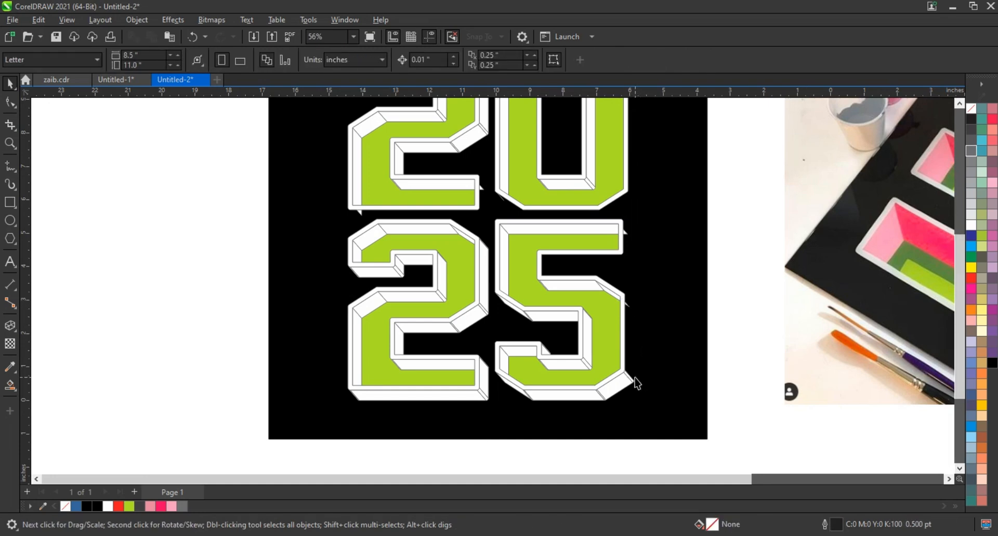
click(631, 381)
key(Delete)
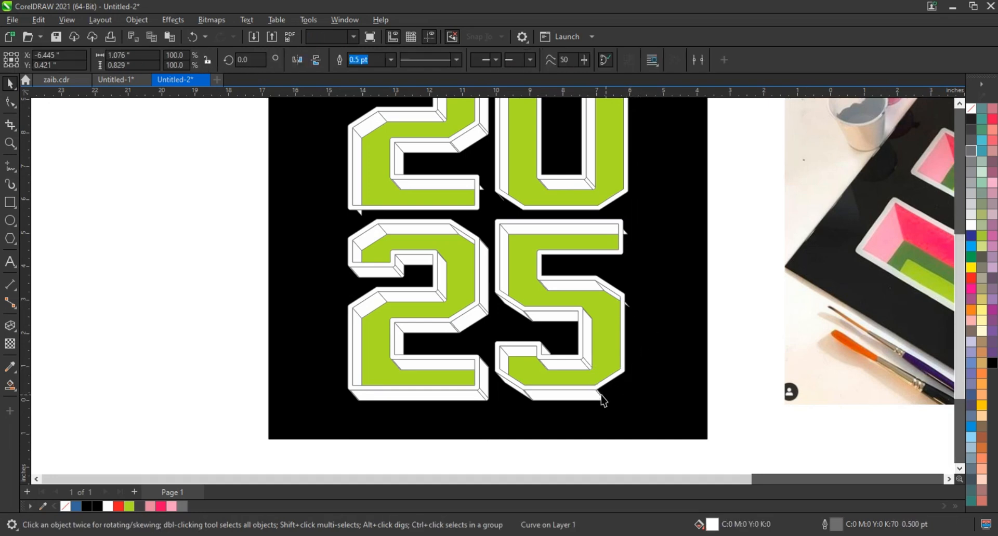
Delete the extrusion faces and slivers hanging below the 5's bottom edge
click(602, 399)
key(Delete)
click(598, 396)
key(Delete)
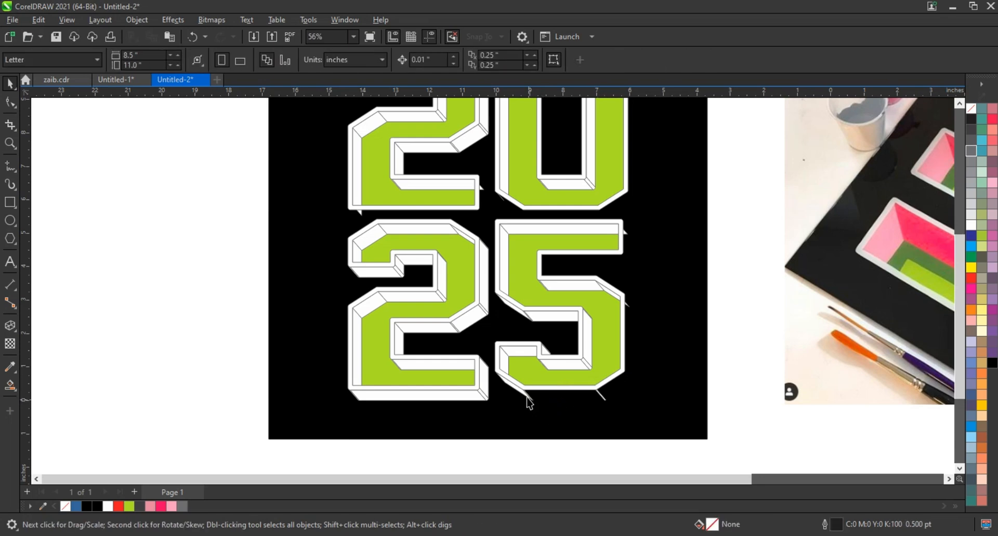
click(530, 399)
key(Delete)
click(527, 395)
key(Delete)
click(601, 396)
key(Delete)
Delete the extrusion faces spilling beyond the right end and bottom edge of the lower 2's foot
click(485, 401)
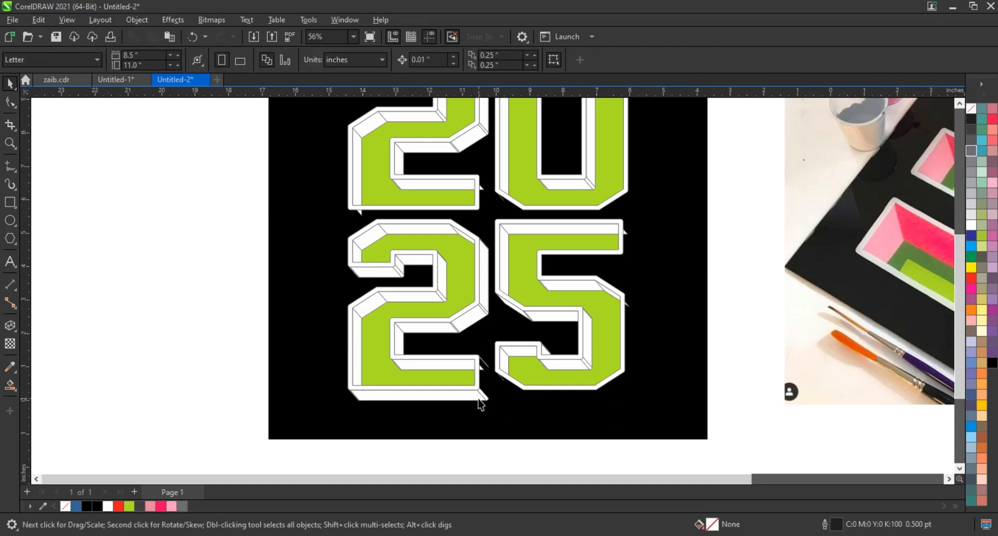
key(Delete)
click(486, 375)
key(Delete)
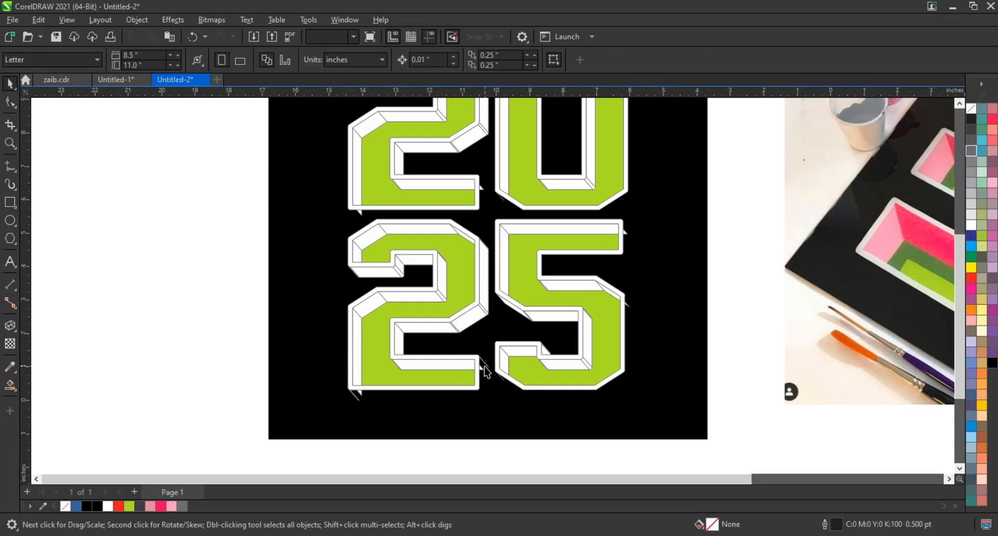
click(484, 366)
click(485, 364)
key(Delete)
click(356, 398)
key(Delete)
Delete the extrusion faces inside the lower 2's open gap and outside its right side
click(399, 352)
key(Delete)
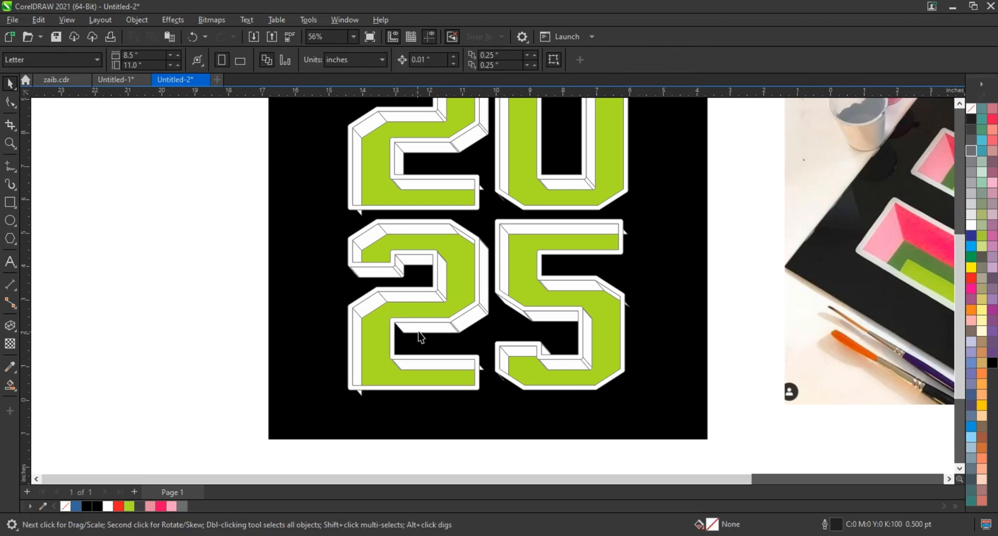
click(428, 331)
key(Delete)
click(456, 329)
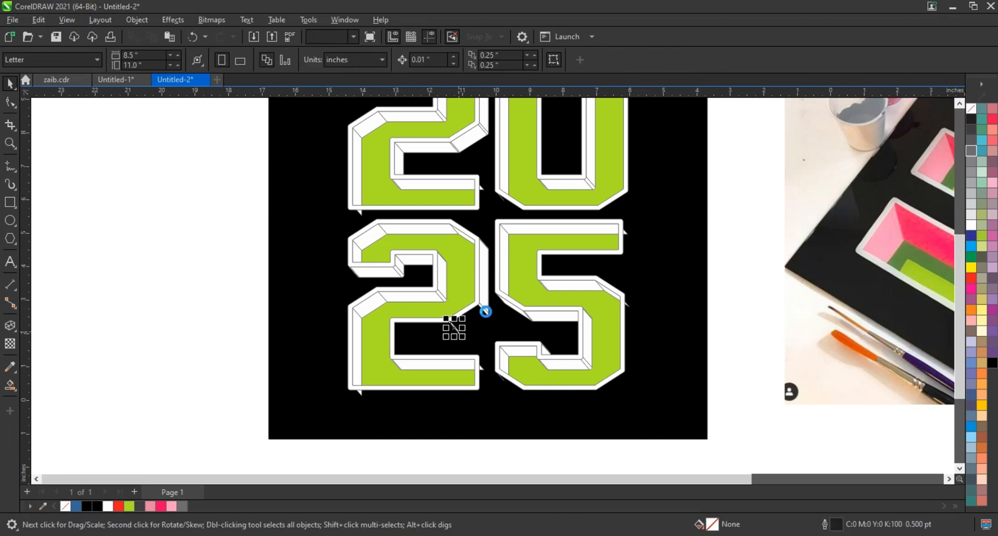
click(491, 290)
key(Delete)
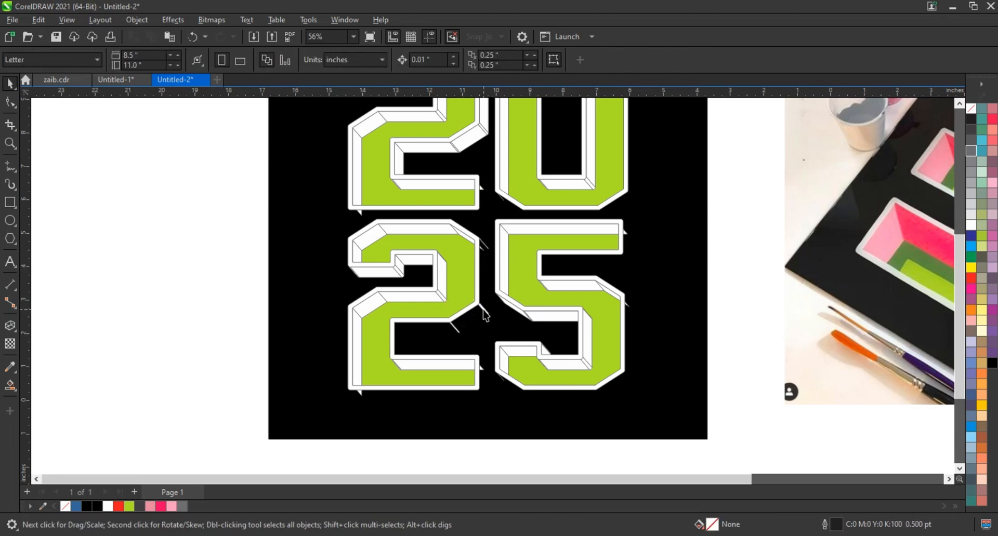
click(453, 328)
key(Delete)
Delete the extrusion faces spilling into the gap above the 5's lower hook
click(545, 351)
key(Delete)
click(529, 325)
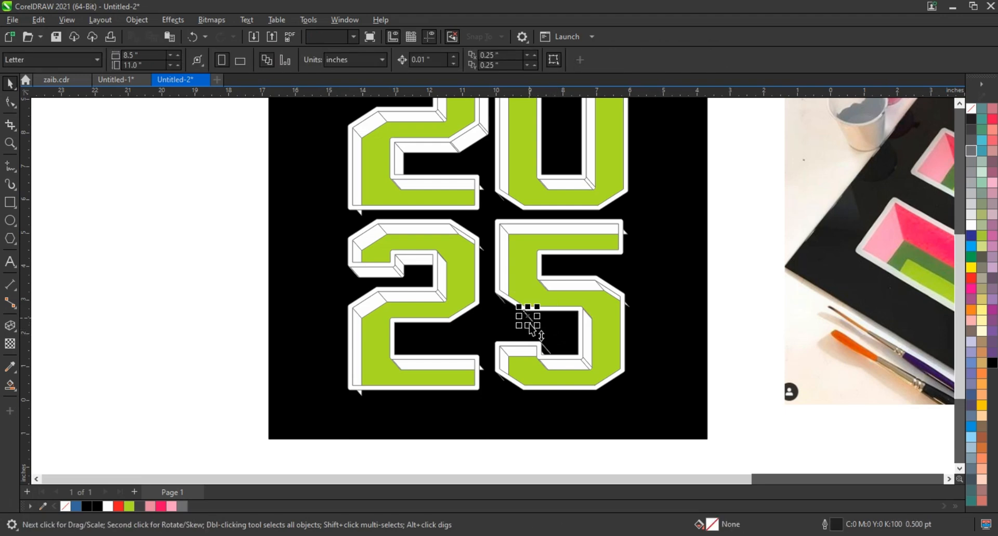
key(Delete)
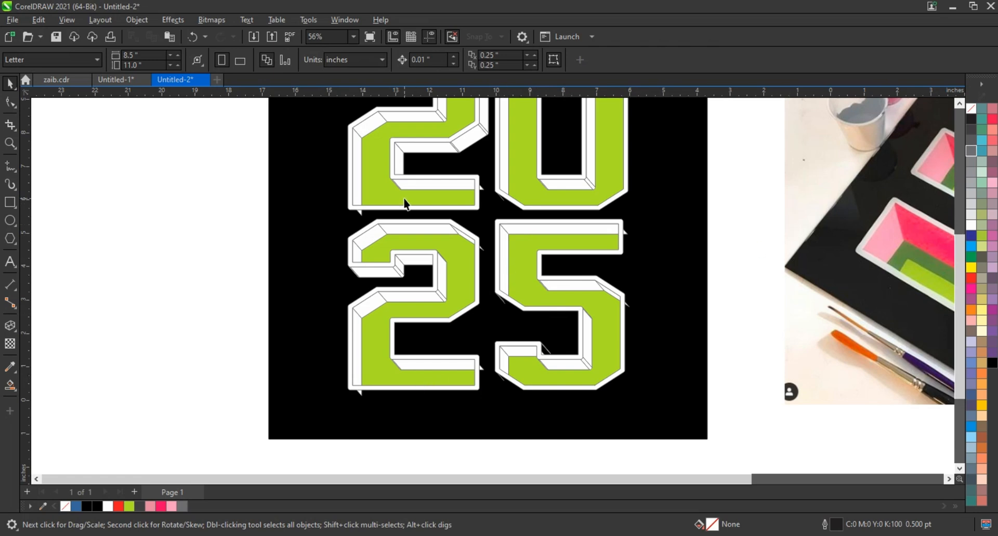
Delete the extrusion faces in the upper 2's open gap and outside its right side, including the leftover sliver
click(412, 151)
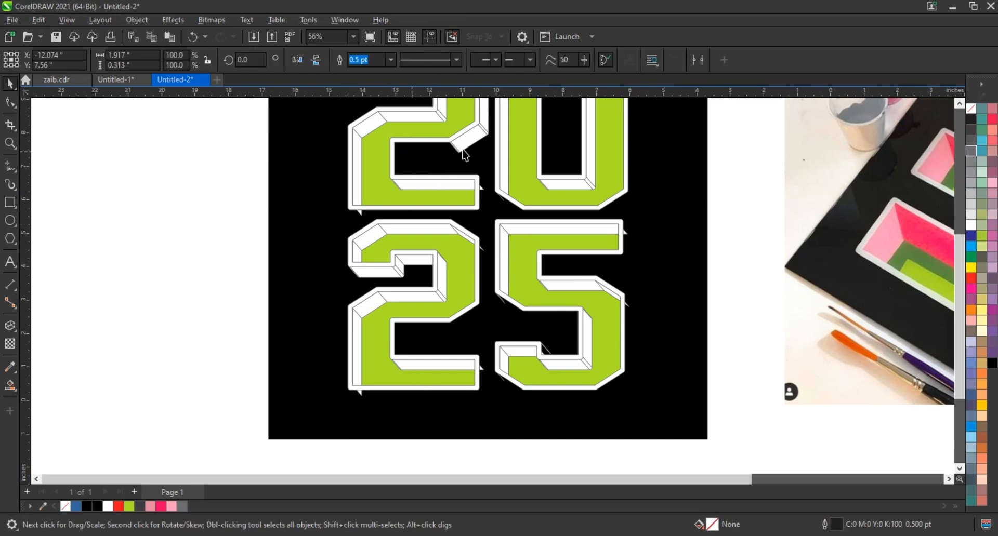
key(Delete)
click(461, 147)
key(Delete)
click(454, 147)
key(Delete)
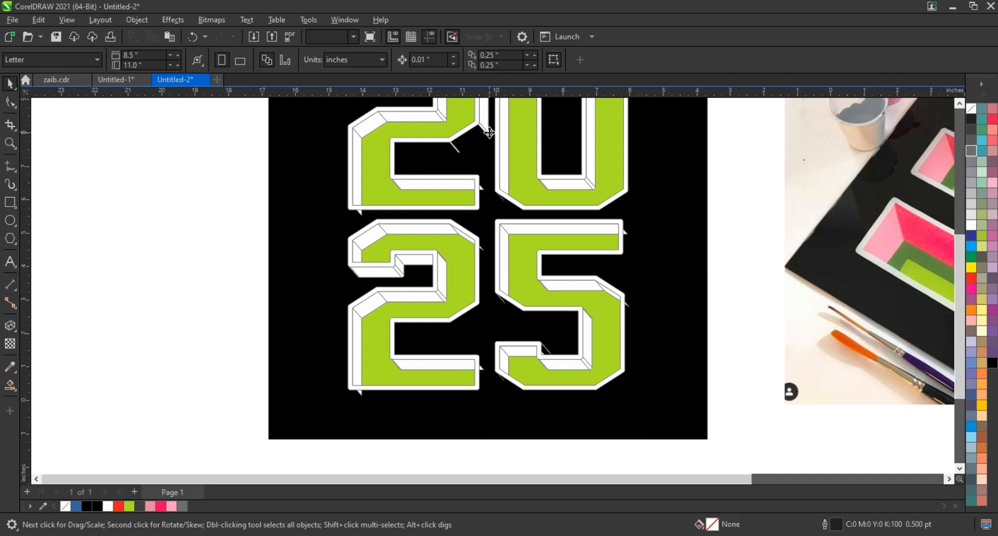
click(486, 129)
key(Delete)
click(483, 130)
key(Delete)
click(453, 147)
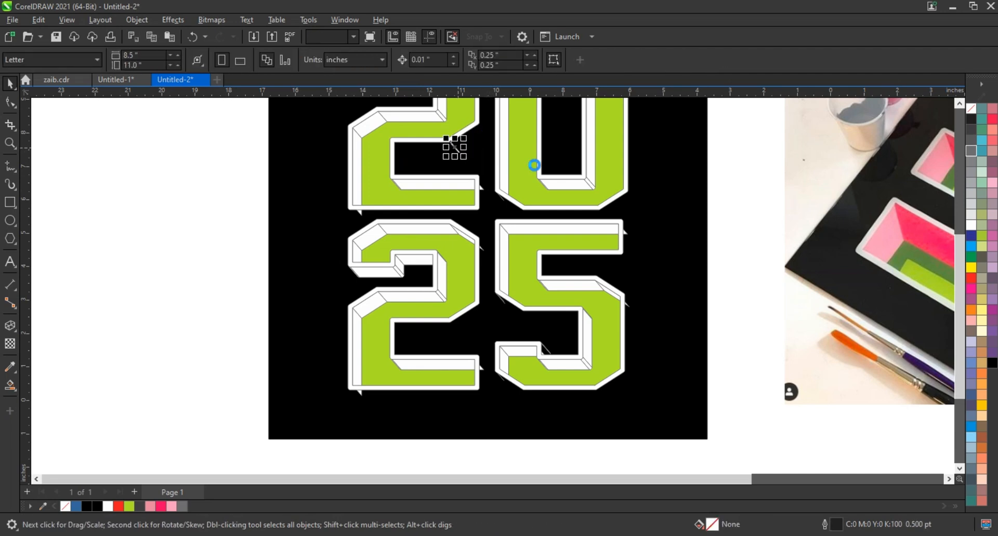
key(Delete)
Fill the vertical left-side extrusion faces of all four digits and the 0's inner right face with light pink #FE9DBC
click(960, 104)
click(959, 104)
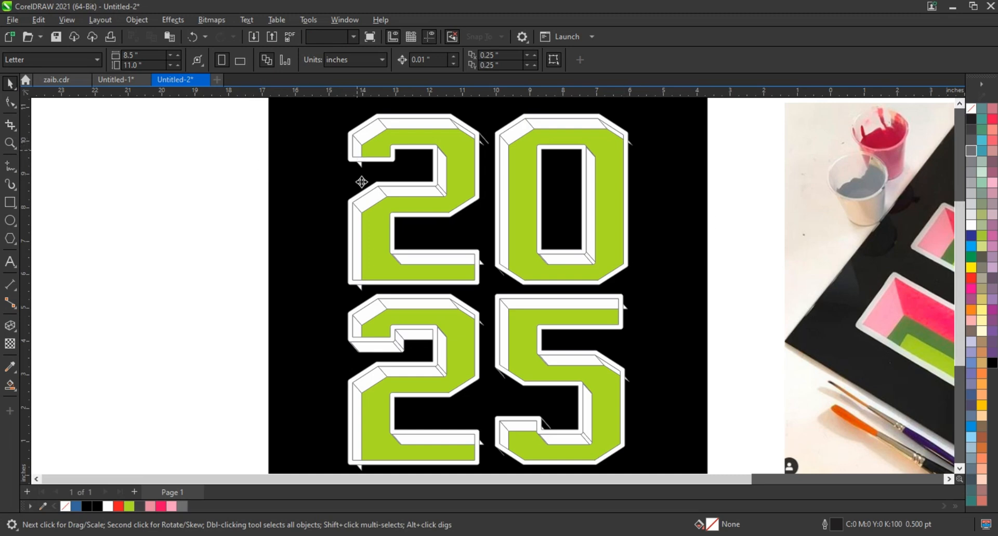
click(359, 253)
shift+click(360, 329)
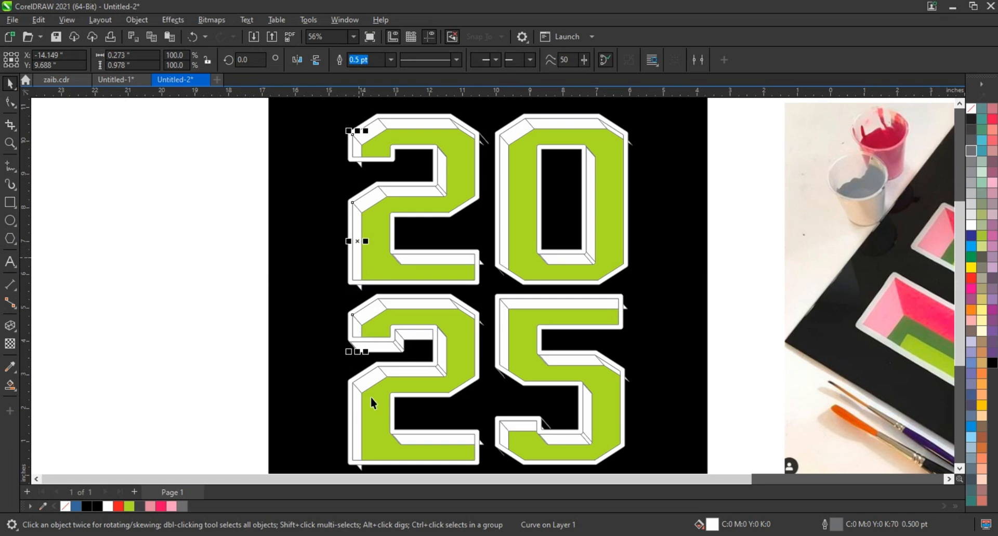
shift+click(505, 435)
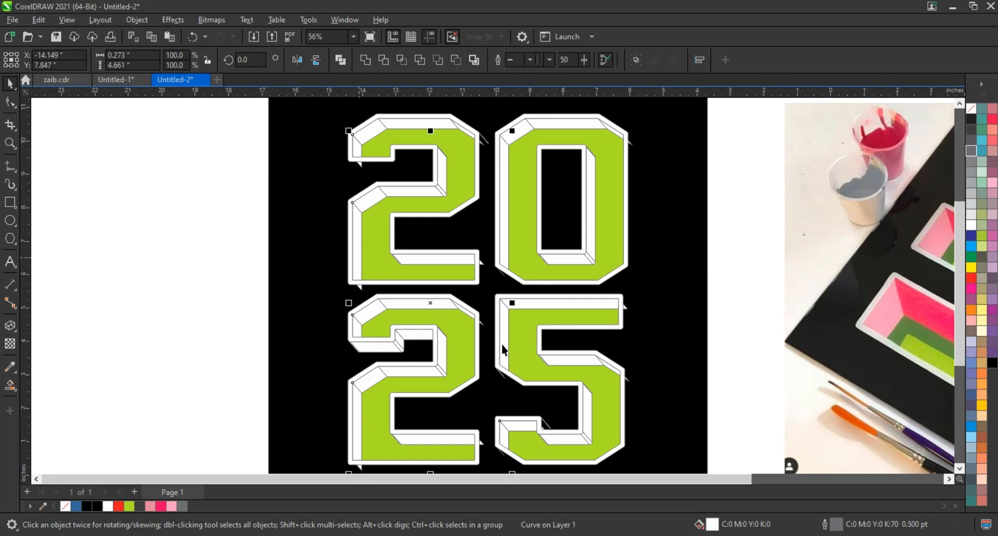
shift+click(506, 193)
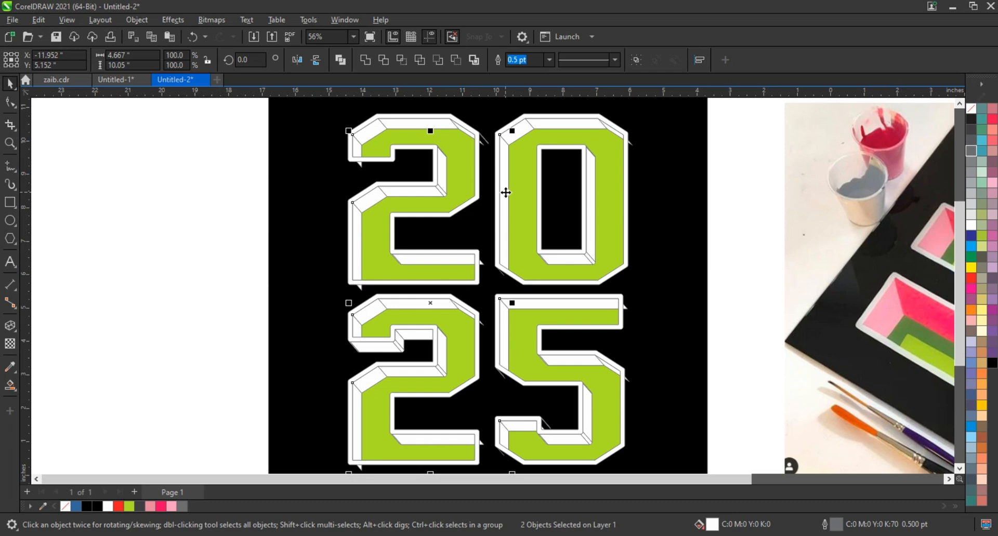
shift+click(615, 248)
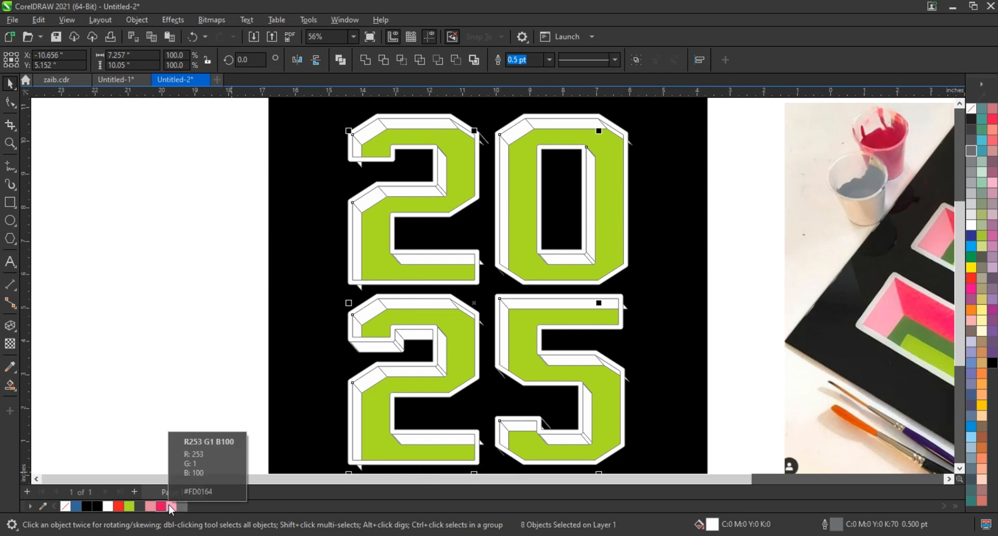
click(172, 506)
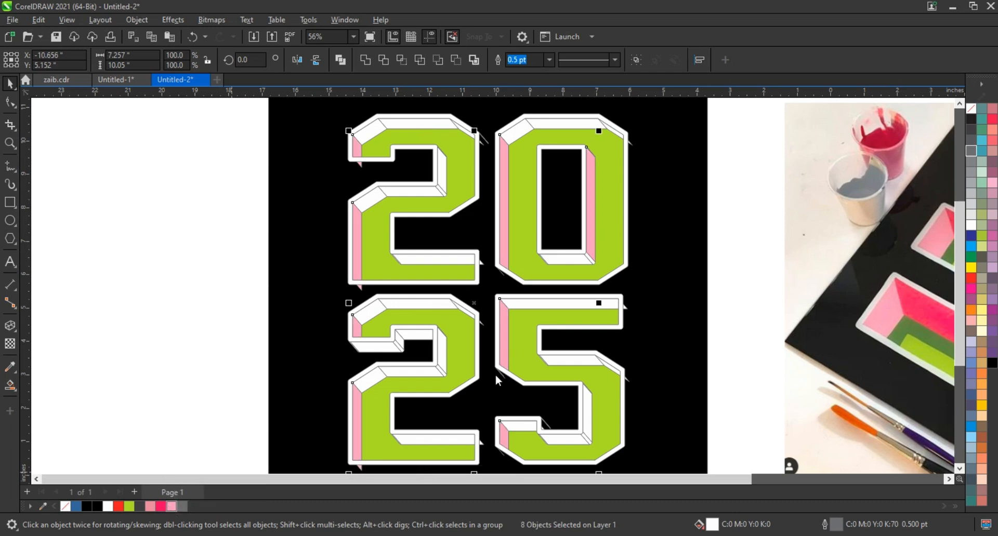
Add the small lower face inside the 0 to the light pink selection, remove the outlines and group the faces
shift+click(591, 260)
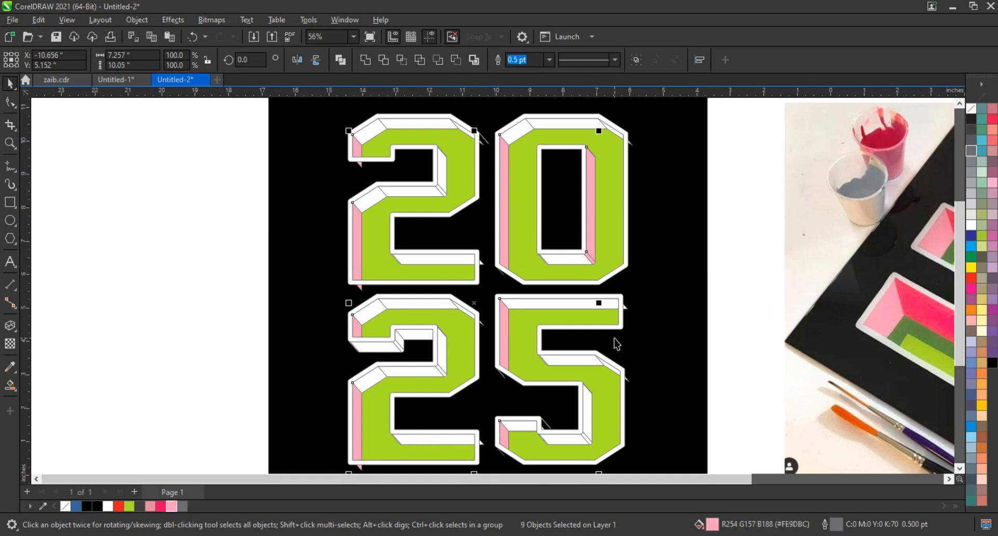
right_click(969, 110)
click(953, 117)
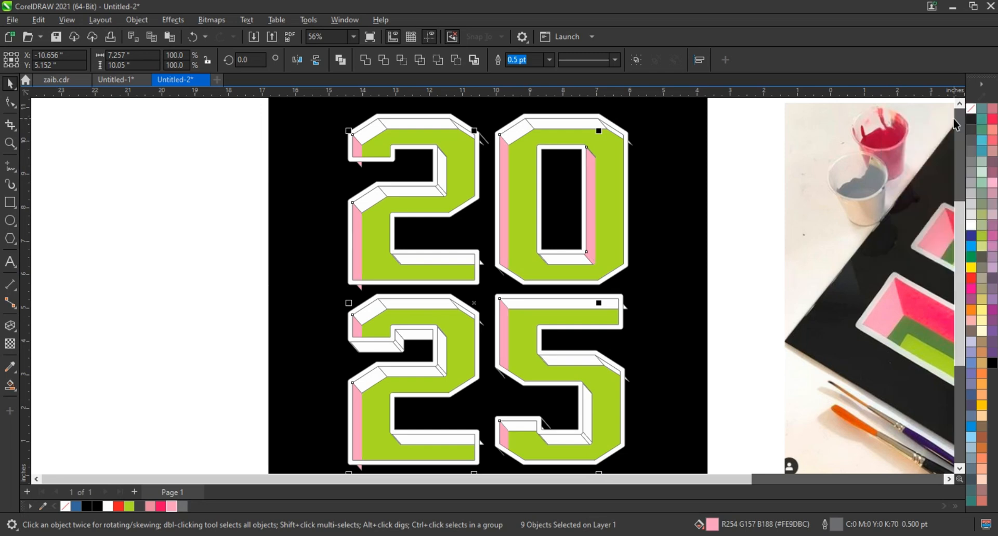
click(635, 59)
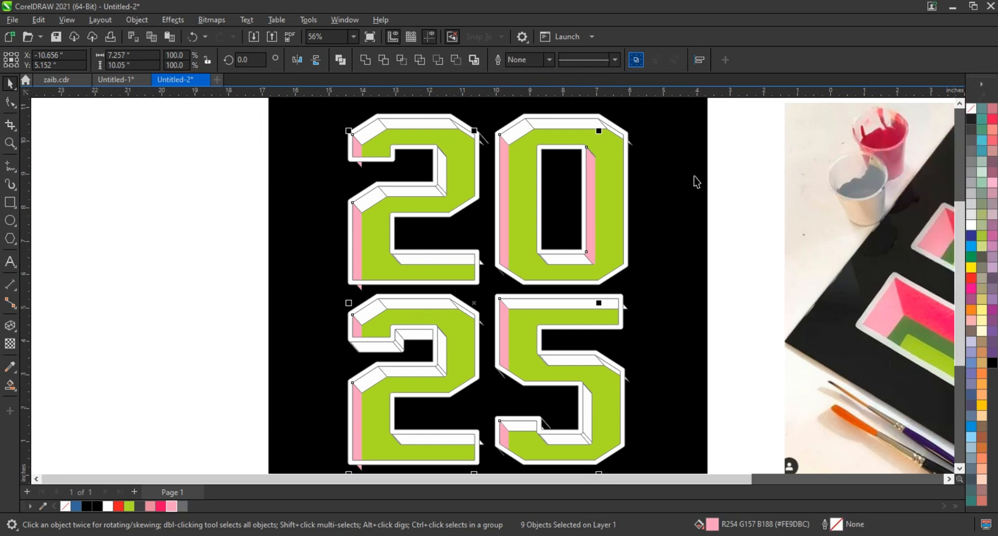
click(753, 274)
Fill the slanted upper-left extrusion faces of both 2s and the 0 with the medium pink blend #FE72A4
click(364, 386)
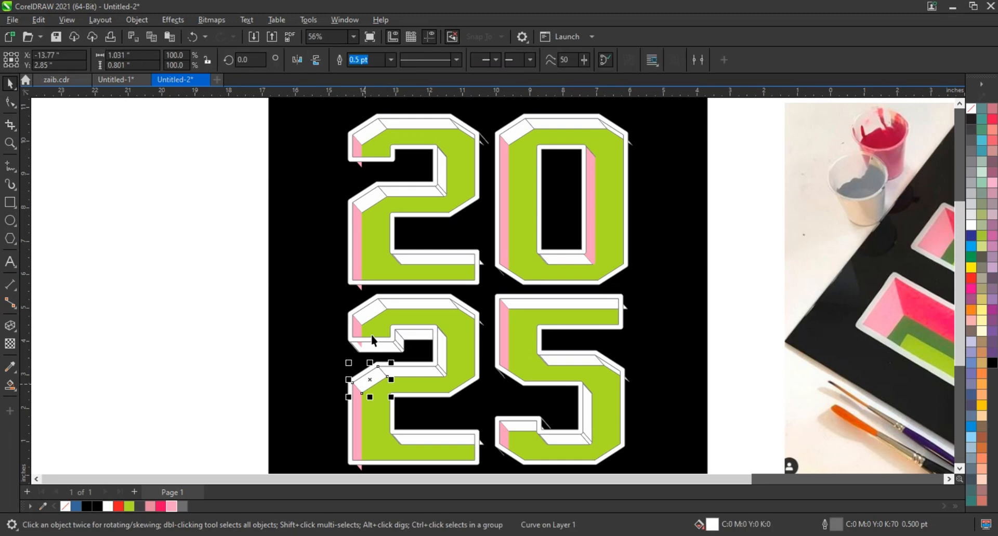
shift+click(368, 317)
shift+click(368, 201)
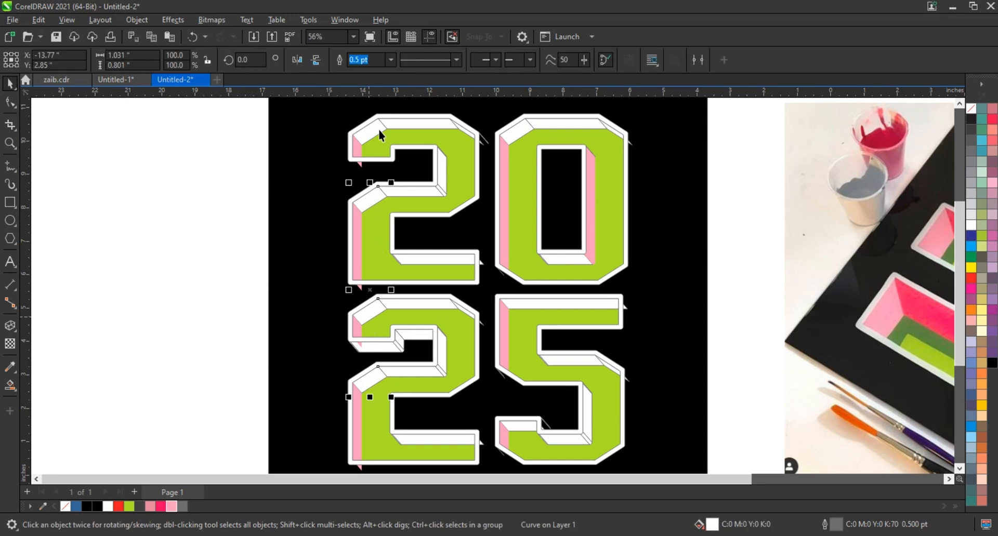
shift+click(377, 129)
shift+click(512, 135)
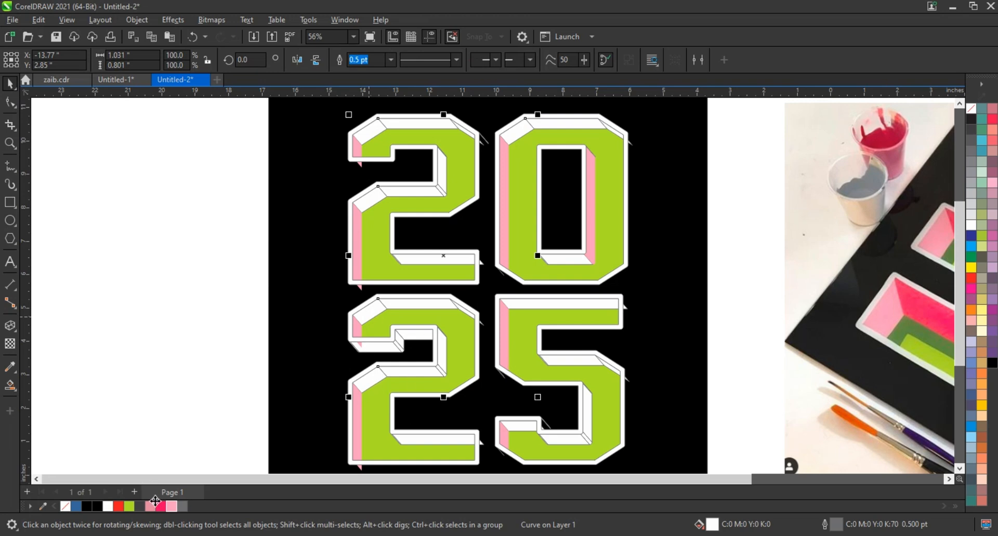
click(171, 506)
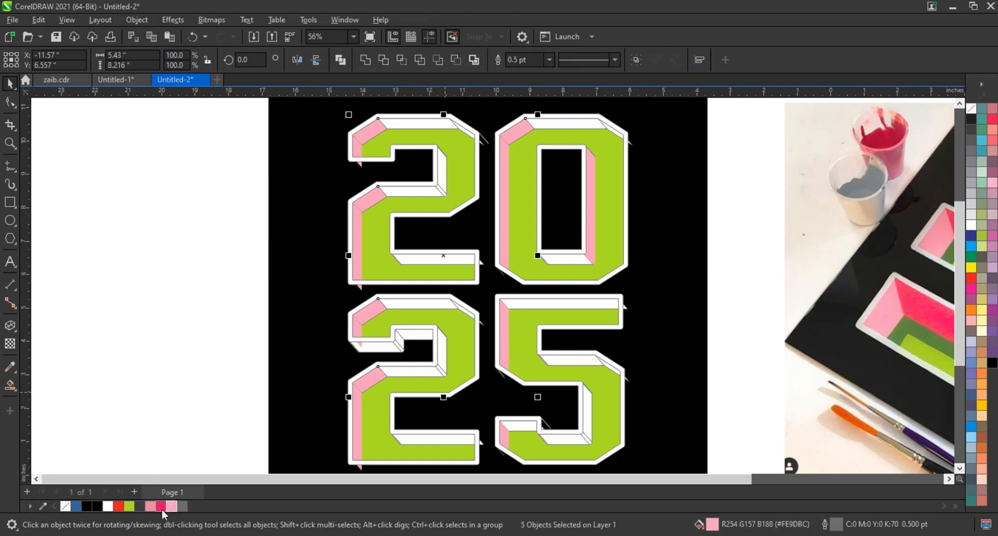
click(161, 506)
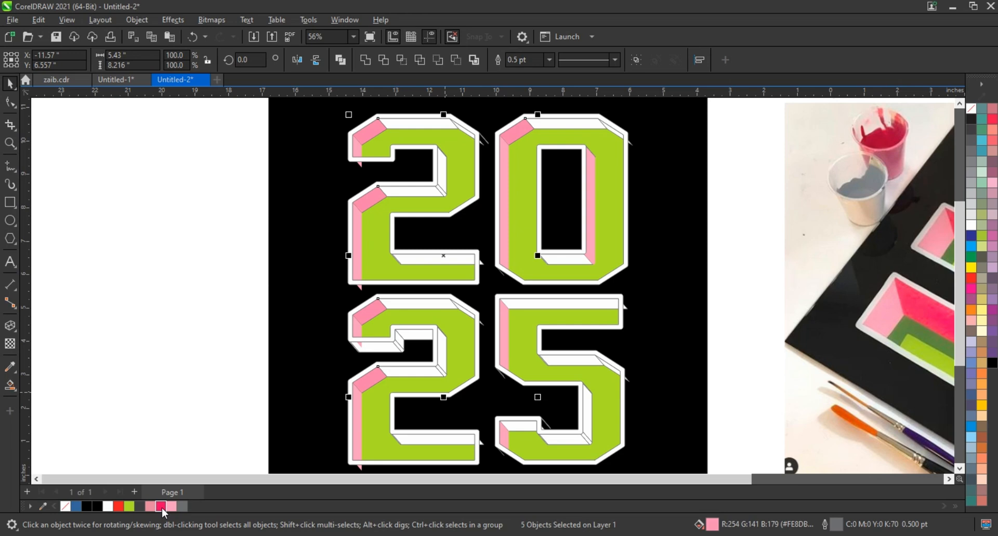
ctrl+click(162, 507)
ctrl+click(161, 507)
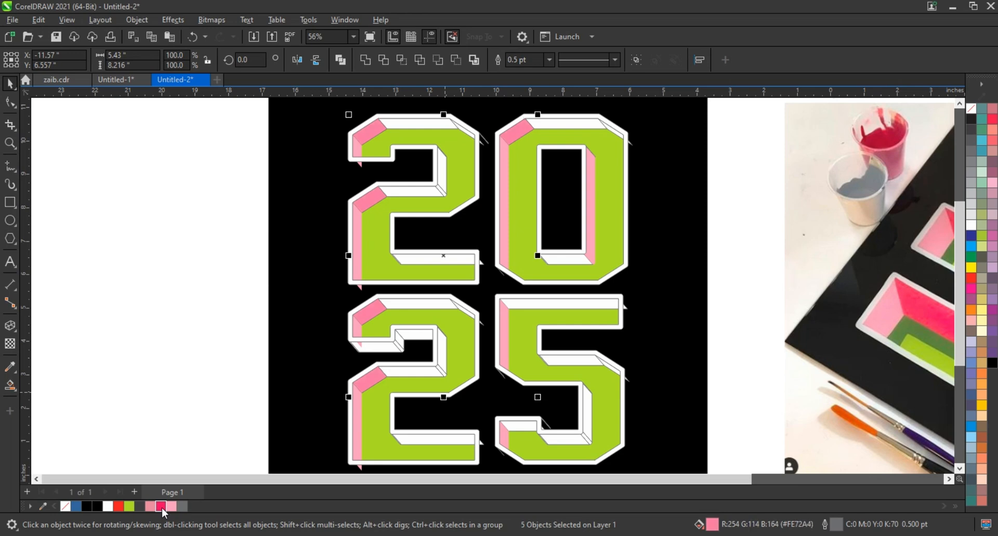
Group the five medium pink slanted faces and remove their outline
click(634, 60)
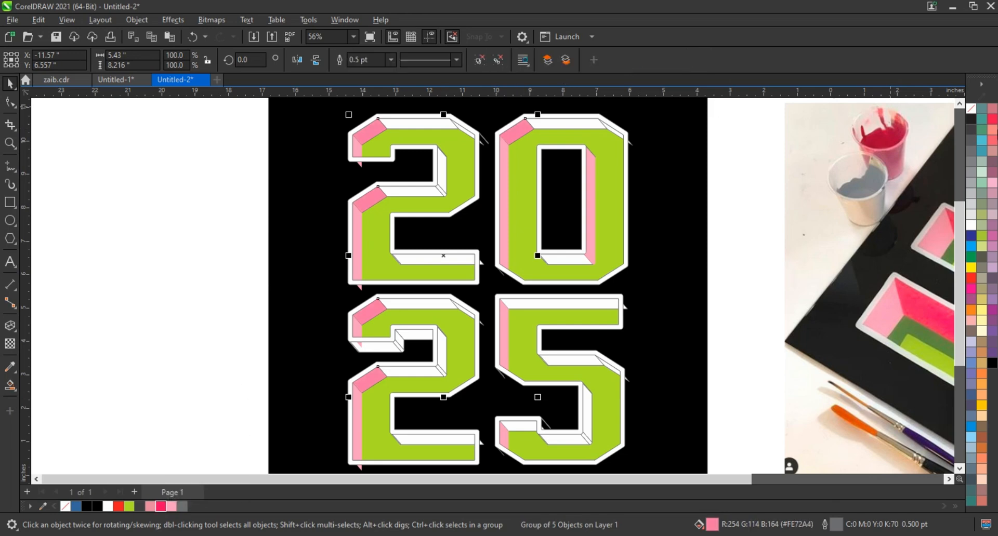
right_click(969, 110)
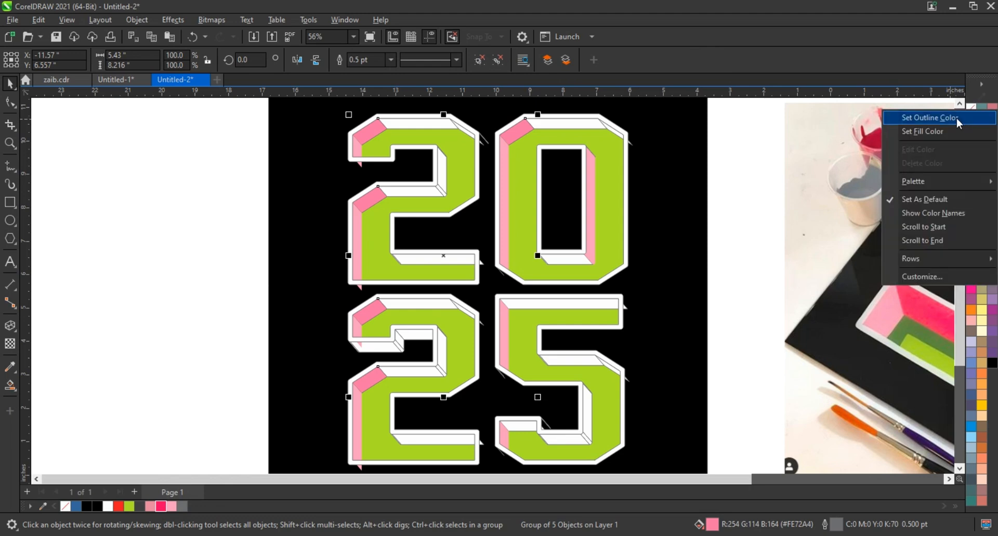
click(957, 117)
click(696, 160)
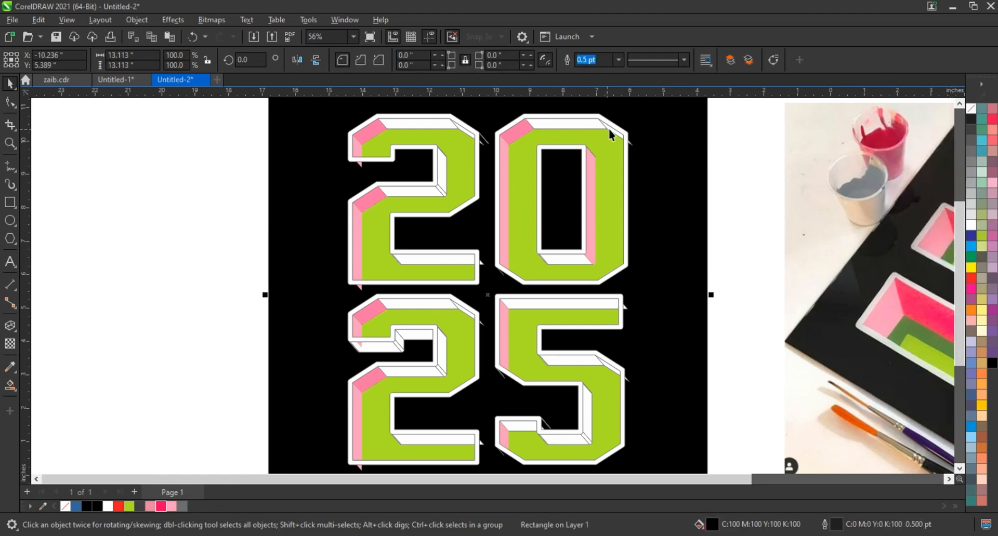
click(588, 134)
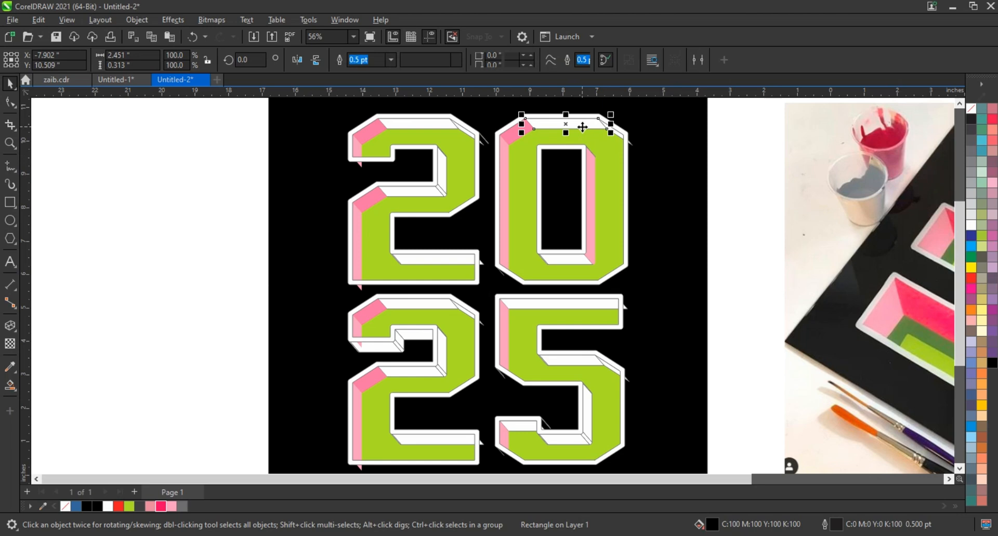
shift+click(458, 130)
shift+click(433, 123)
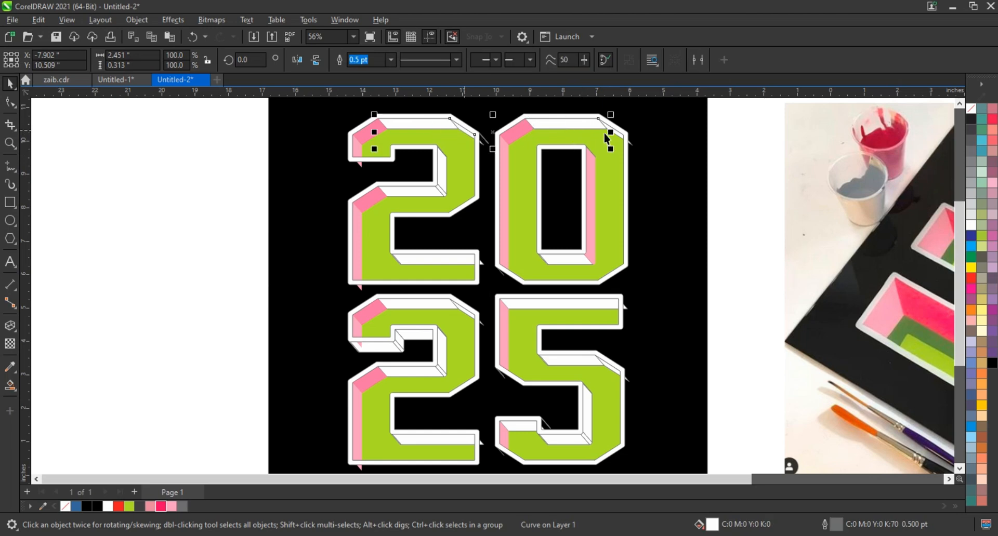
shift+click(615, 133)
click(696, 200)
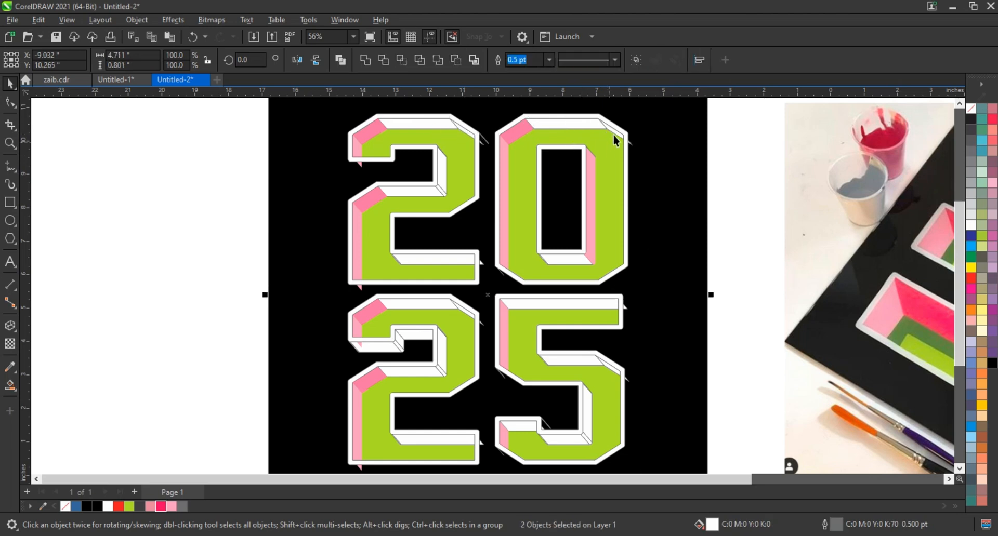
Fill the upward horizontal extrusion faces across the four digits, plus the upper digits' slanted upper-right faces, with hot pink #FD0164
click(616, 133)
shift+click(572, 124)
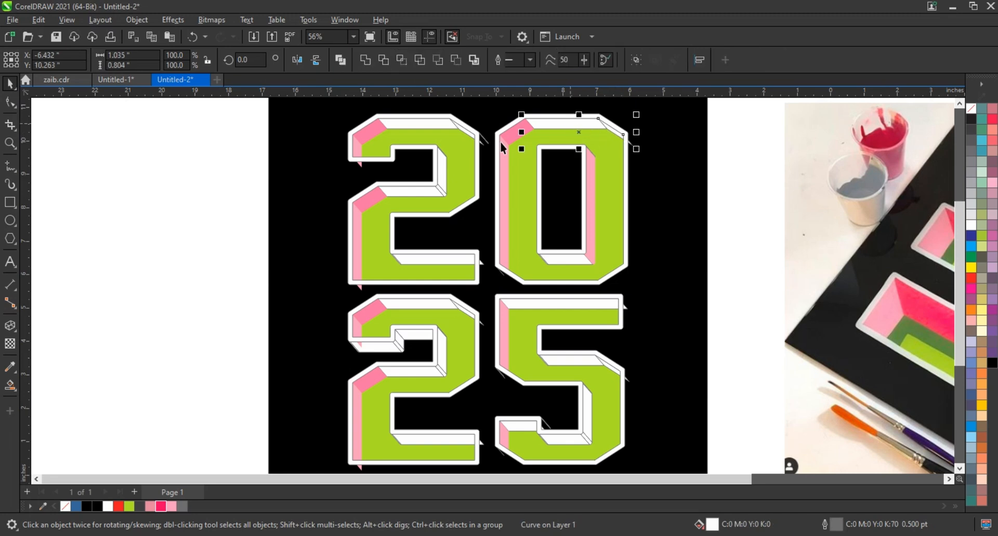
shift+click(463, 132)
shift+click(431, 123)
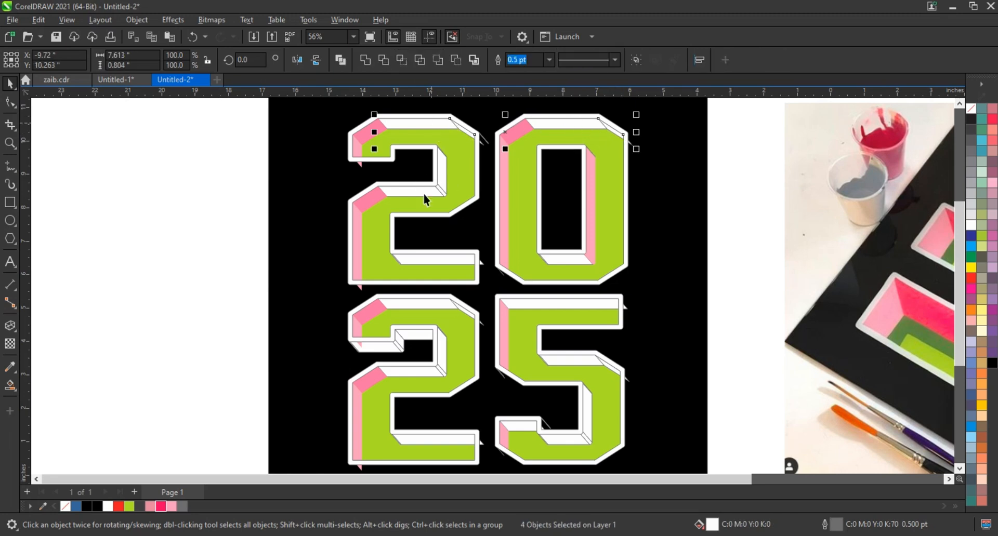
shift+click(420, 194)
shift+click(447, 263)
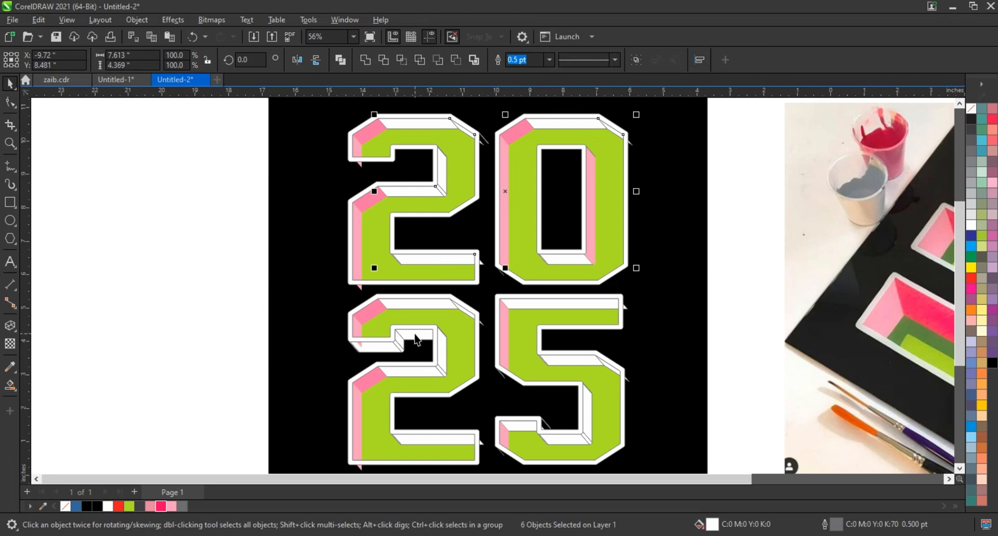
shift+click(417, 307)
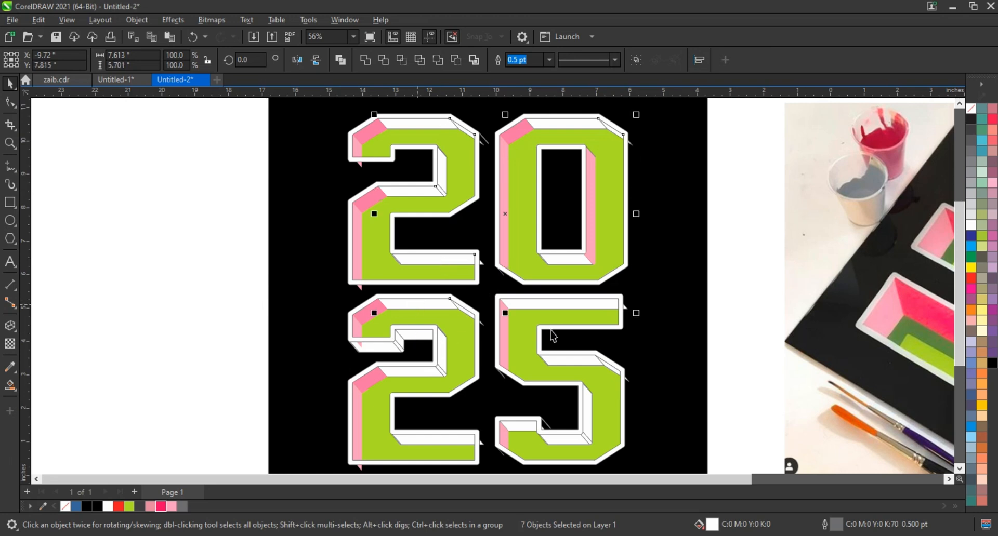
shift+click(554, 312)
shift+click(586, 366)
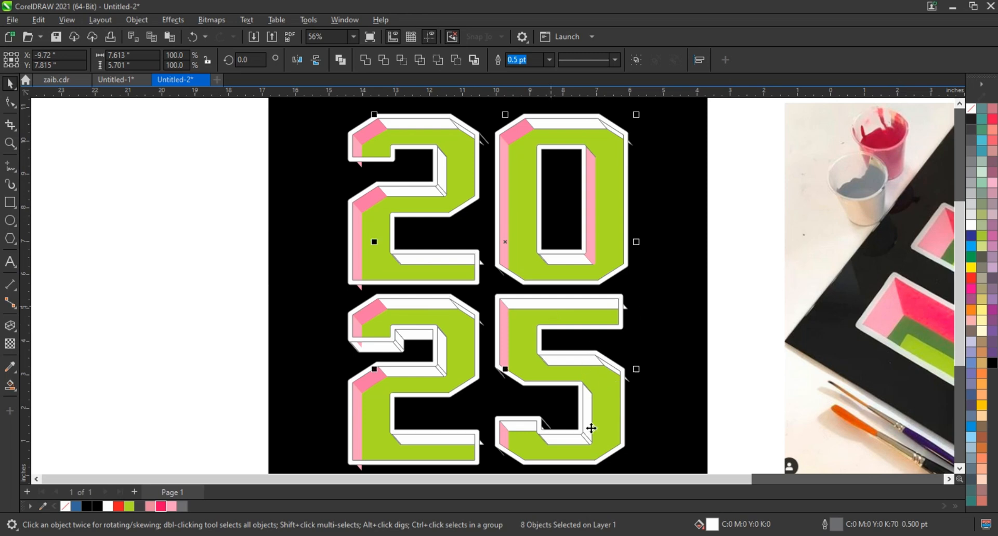
shift+click(524, 426)
shift+click(455, 442)
shift+click(455, 443)
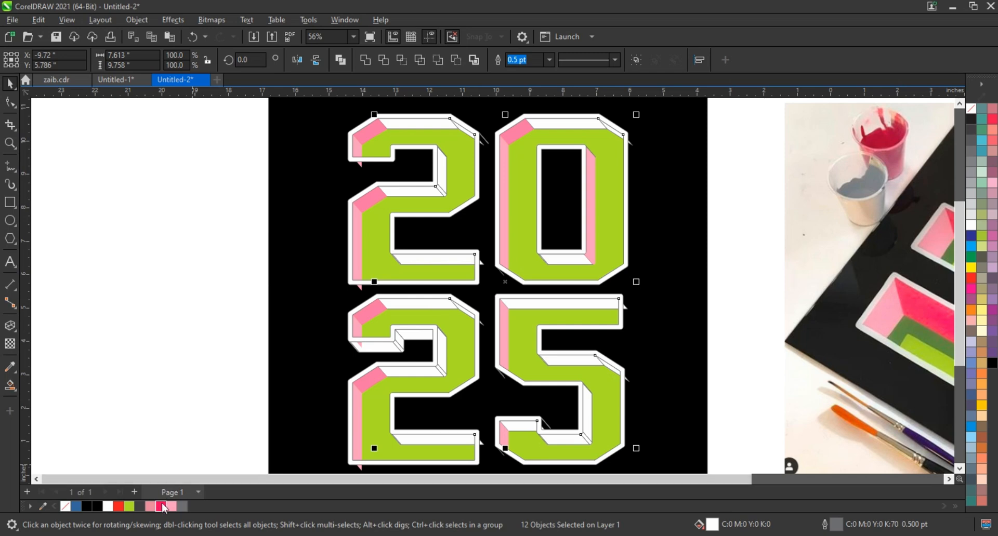
click(163, 506)
click(189, 378)
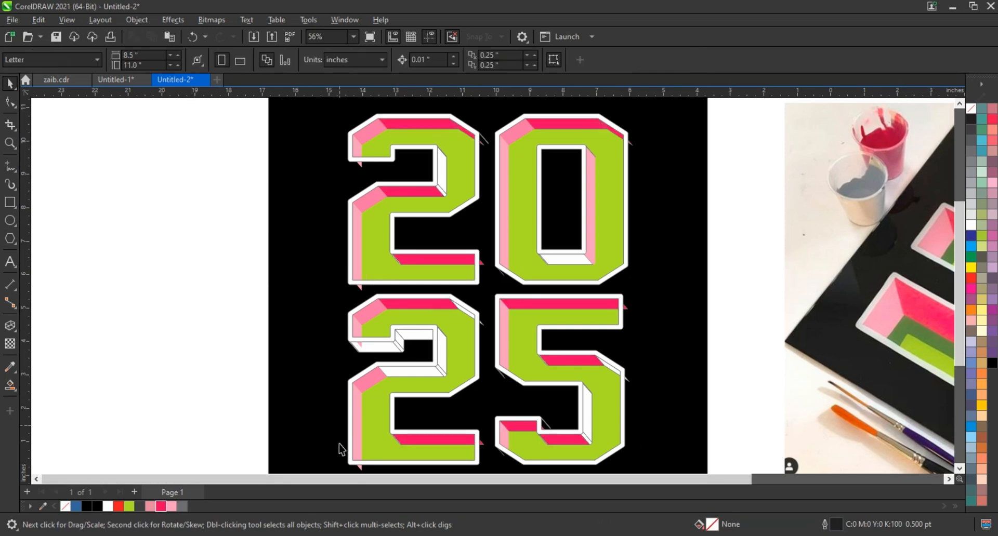
Delete the extrusion faces spilling below the lower 2's upper hook and into its open gap, including the leftover sliver
click(401, 348)
click(401, 340)
key(Delete)
click(414, 337)
key(Delete)
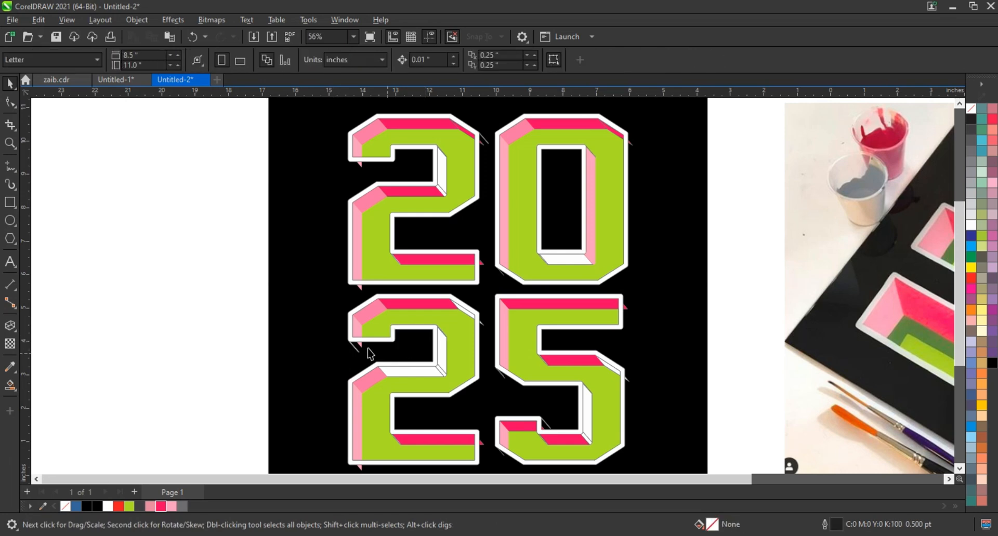
click(358, 351)
key(Delete)
Fill the inner vertical extrusion faces of the lower 2 with light pink #FE9DBC and remove their outline
shift+click(438, 363)
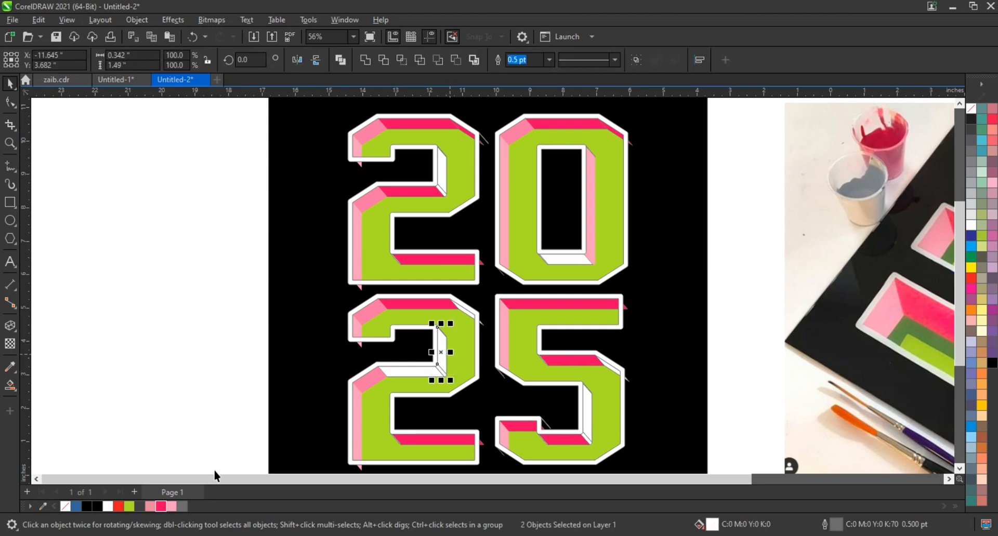
click(160, 507)
click(175, 508)
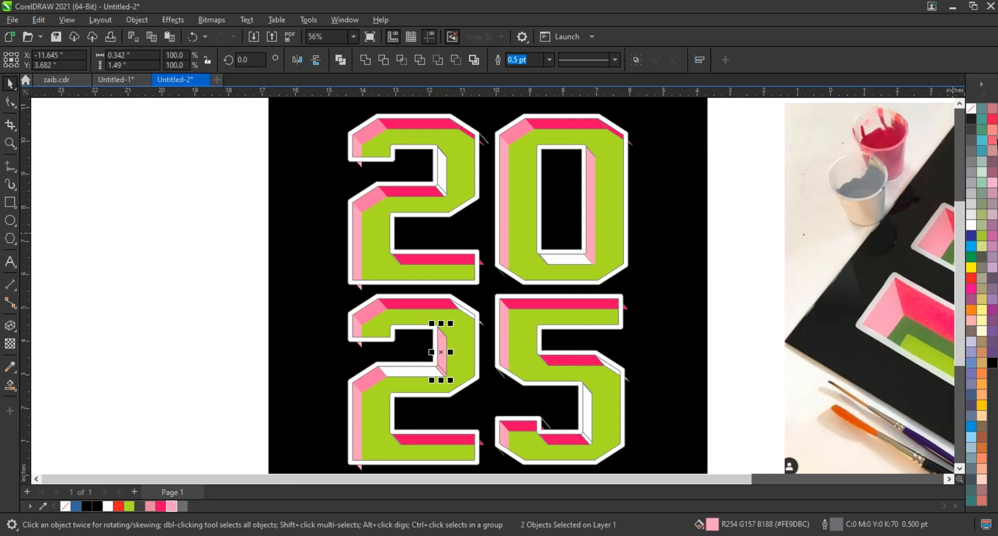
right_click(971, 109)
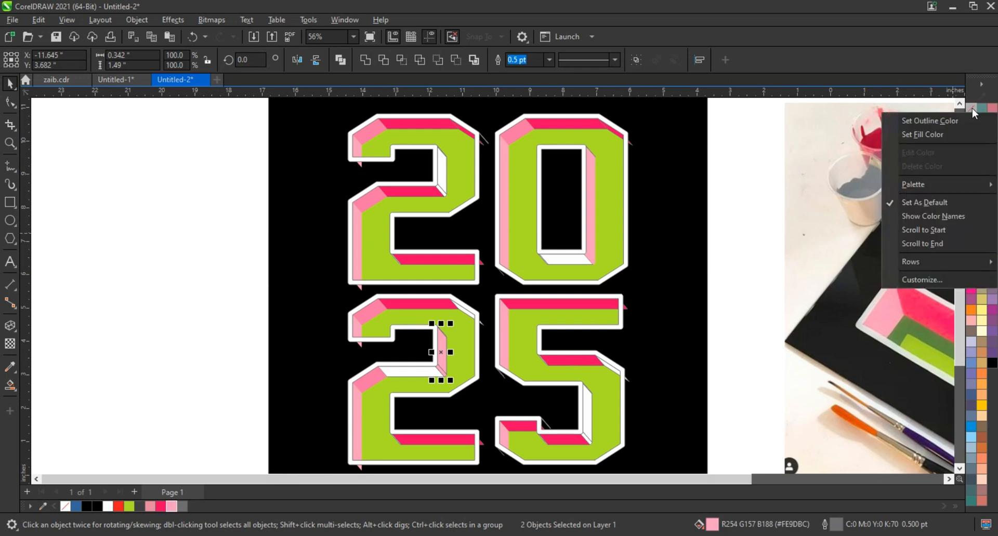
click(963, 117)
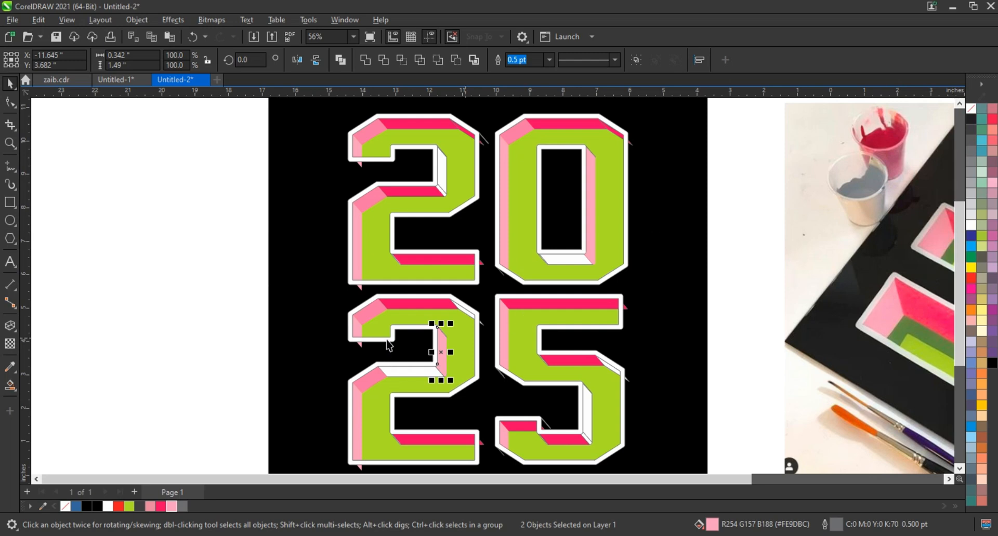
Fill the horizontal extrusion face along the lower 2's middle stroke with hot pink #FD0164
click(410, 370)
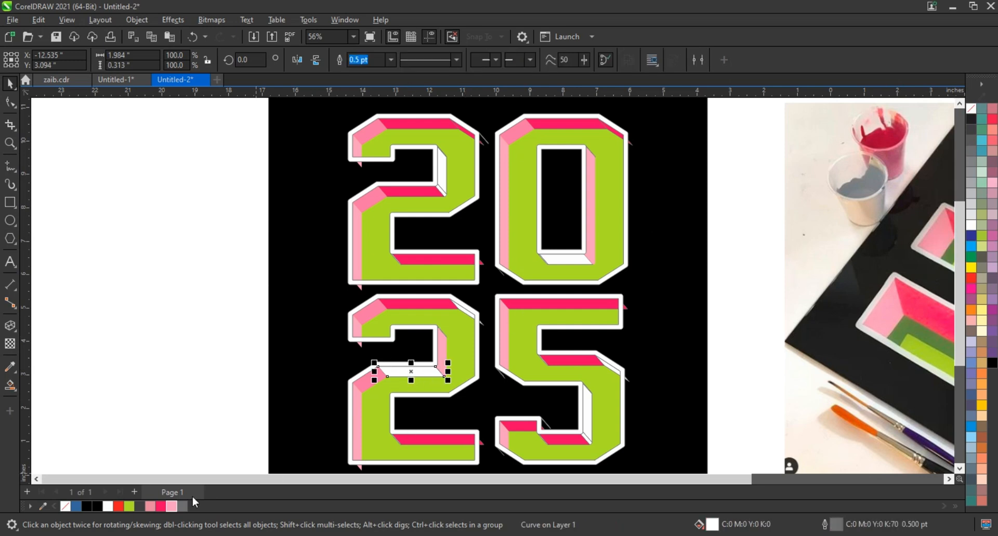
click(161, 506)
click(203, 353)
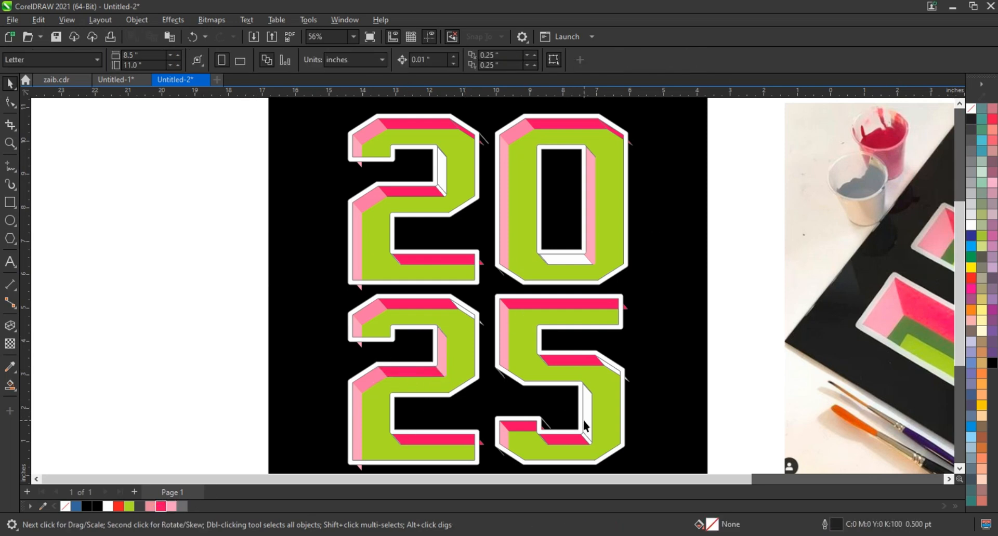
Fill the inner vertical extrusion faces of the 5's lower bowl with light pink #FE9DBC and remove their outline
click(585, 418)
shift+click(589, 442)
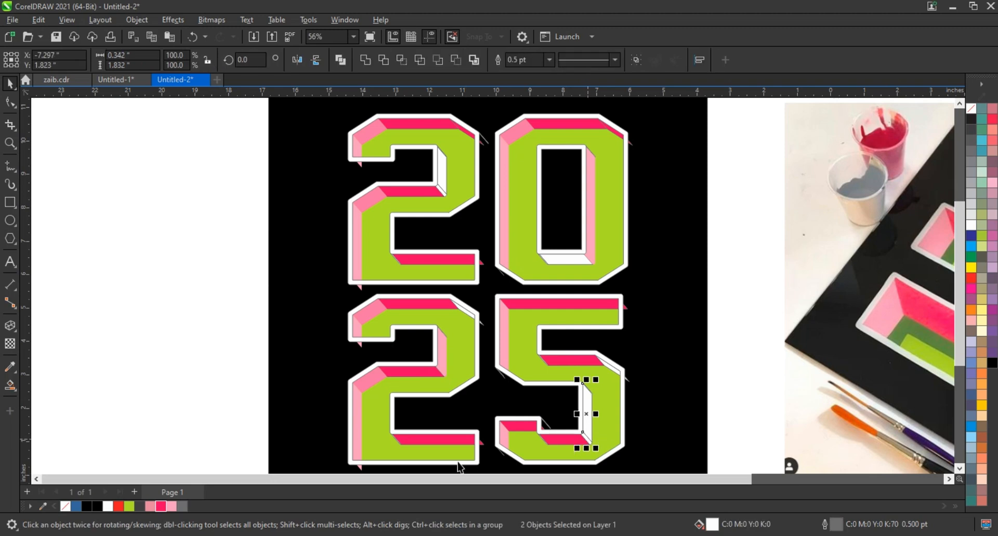
click(171, 506)
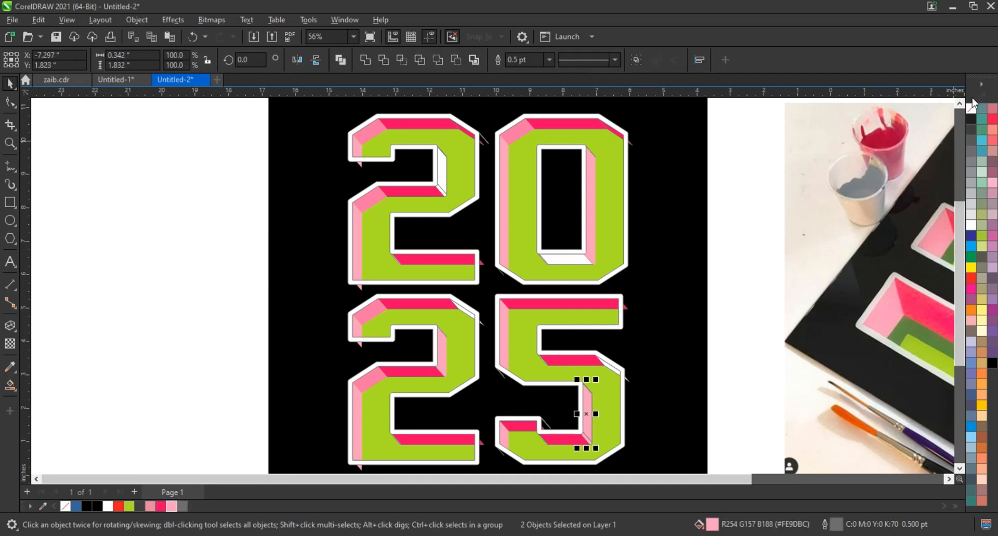
right_click(971, 108)
click(961, 117)
click(697, 246)
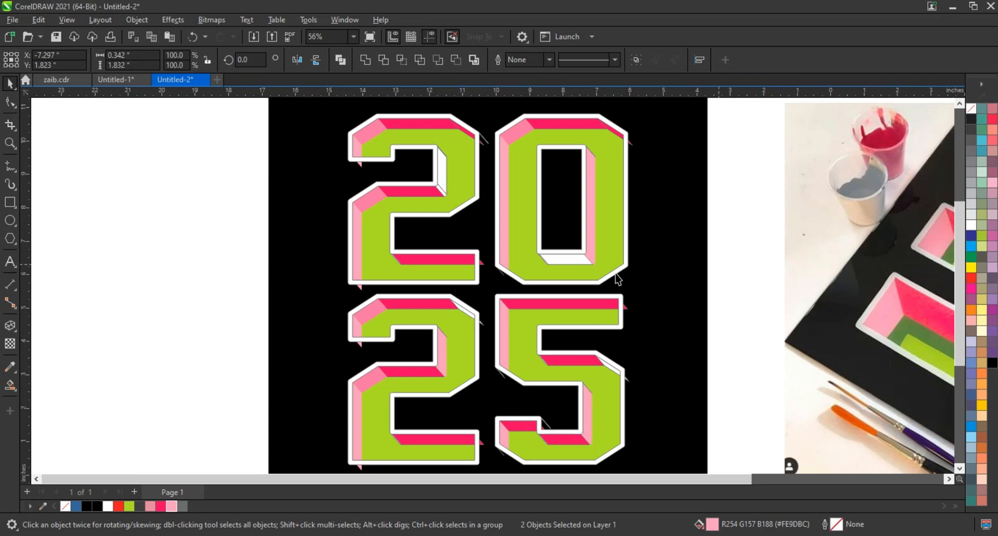
Fill the extrusion face at the base of the 0's inner opening with hot pink #FD0164
click(547, 260)
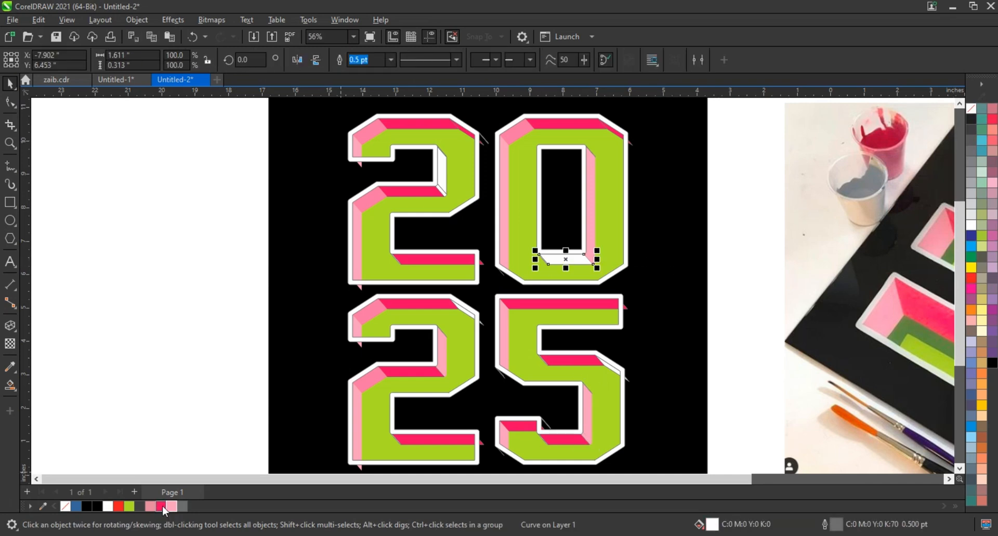
click(161, 506)
click(536, 260)
drag(535, 260, 530, 261)
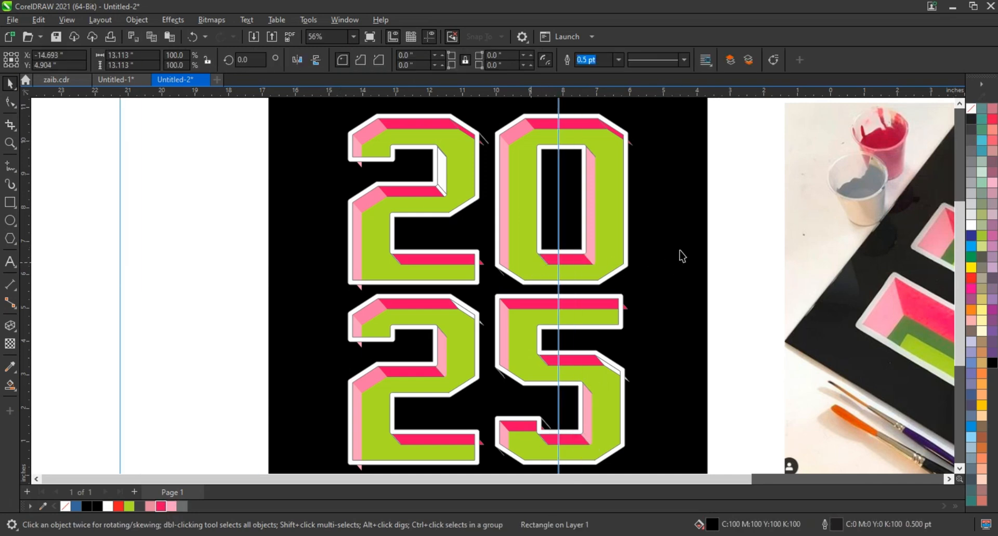
key(ctrl+z)
drag(754, 246, 547, 283)
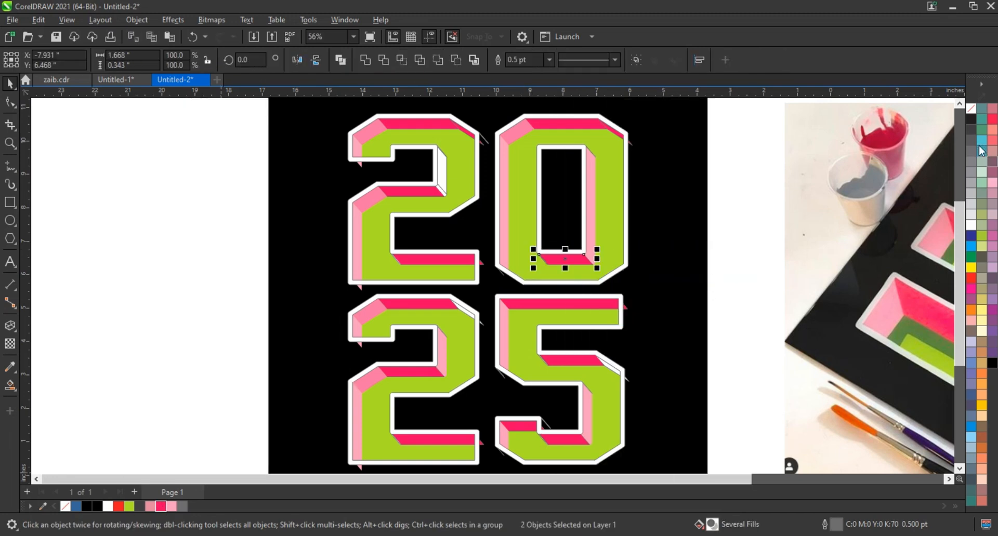
Fill the slanted upper-right extrusion faces of the lower 2 and the 5 with hot pink #FD0164
click(465, 313)
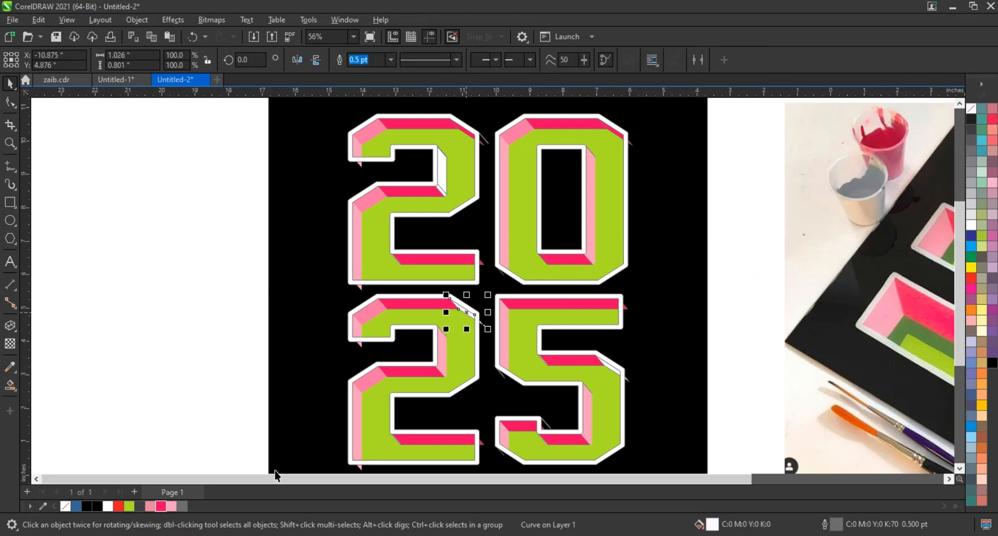
click(161, 507)
key(Escape)
click(613, 372)
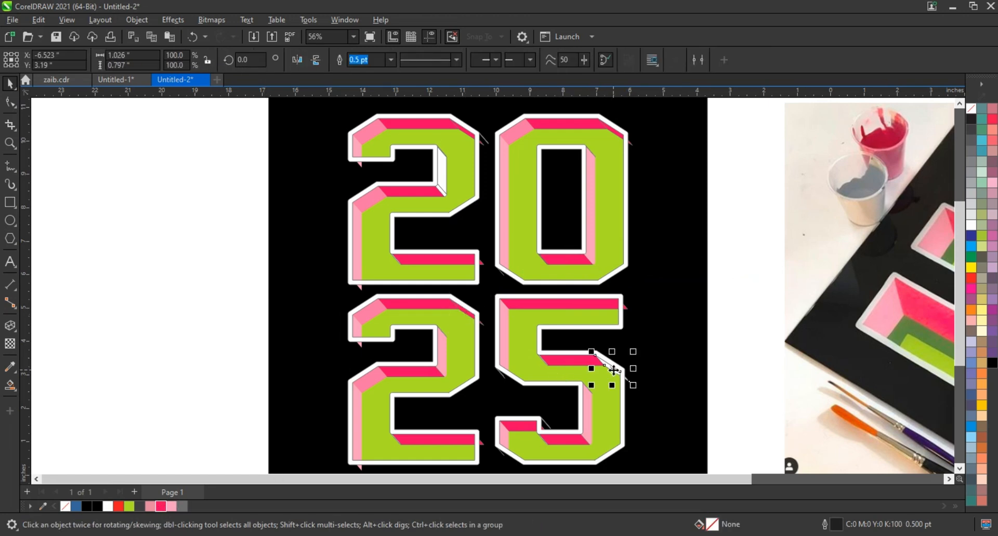
click(162, 506)
key(Escape)
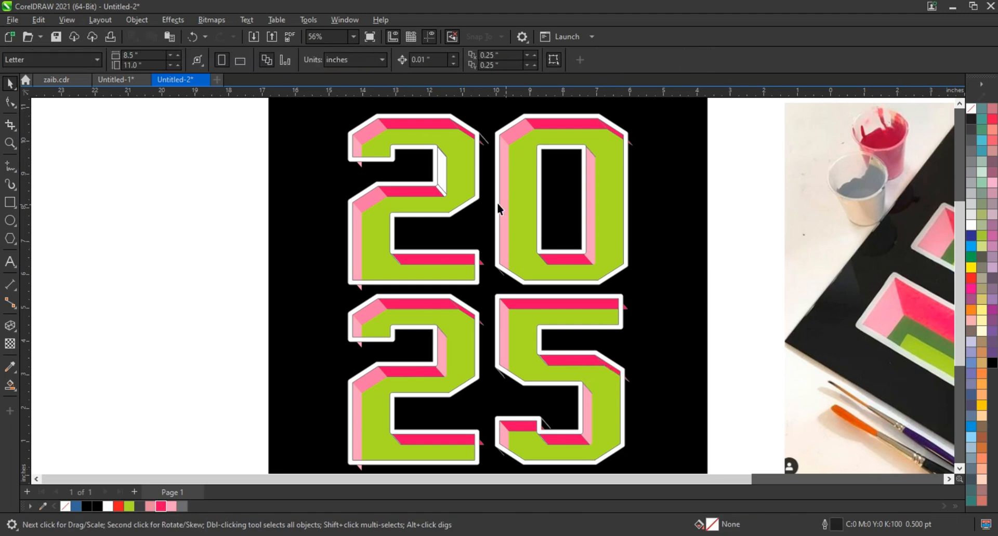
Fill the inner vertical extrusion faces of the upper 2 with light pink #FE9DBC
click(444, 170)
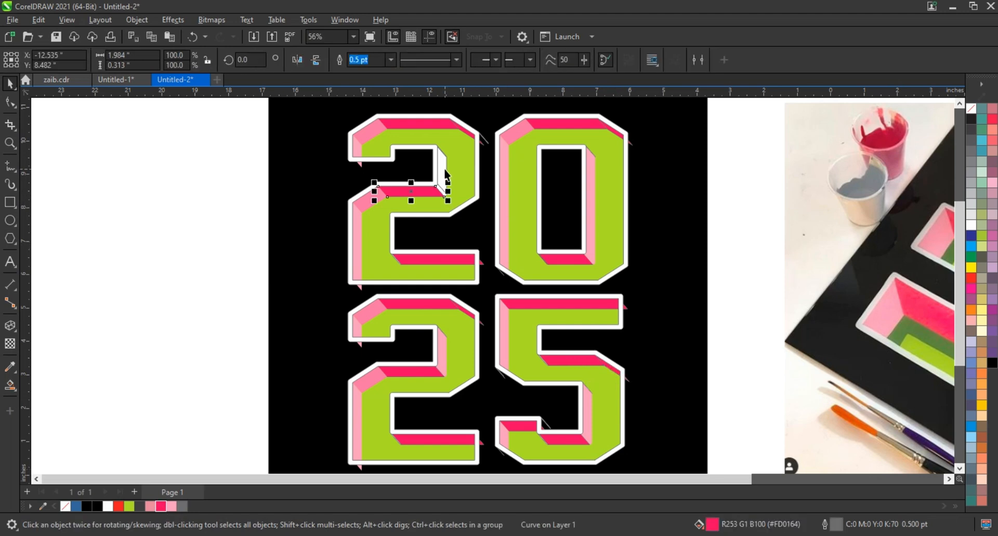
shift+click(444, 193)
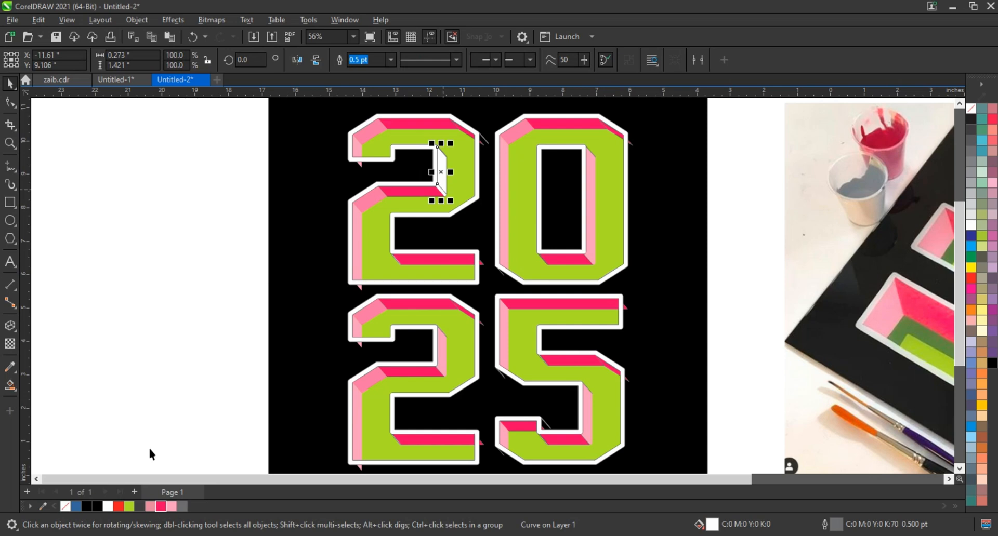
click(172, 506)
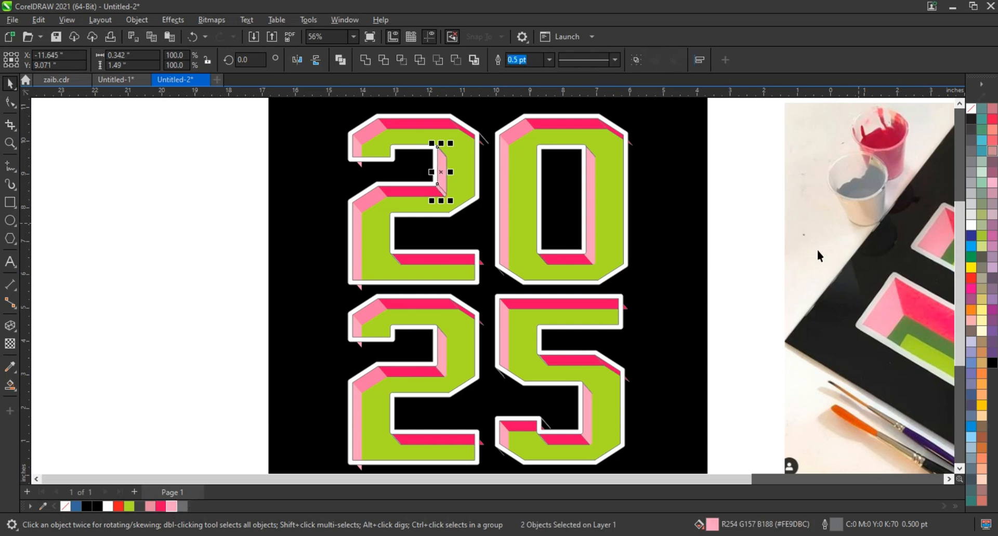
click(207, 139)
Select all the artwork of the four digits and remove its outlines
scroll(233, 108, down, 1)
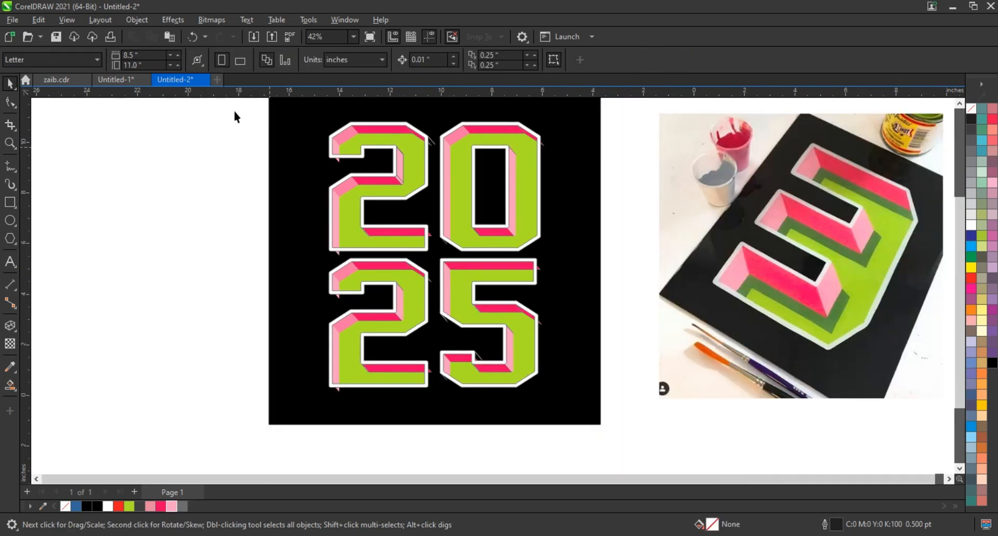
drag(239, 107, 568, 415)
right_click(974, 112)
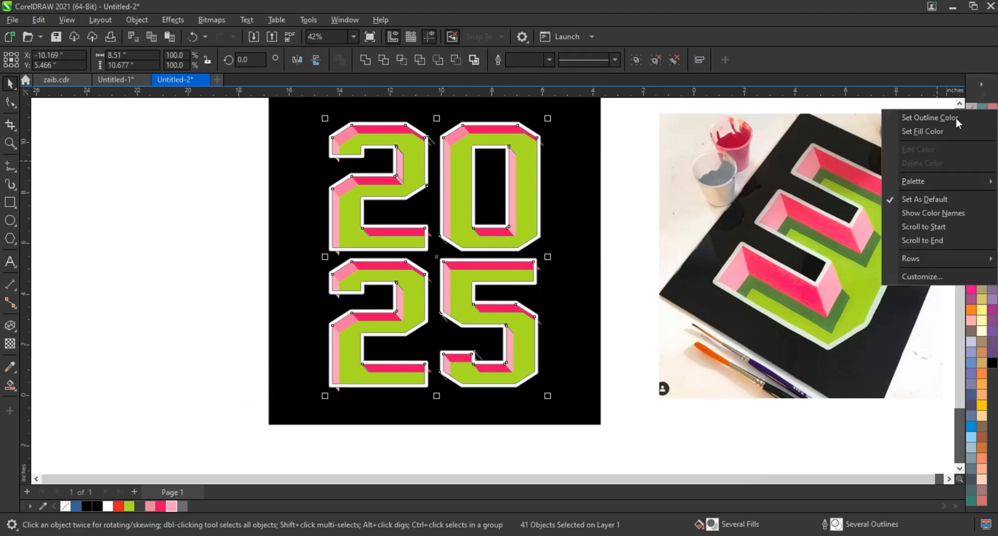
click(955, 117)
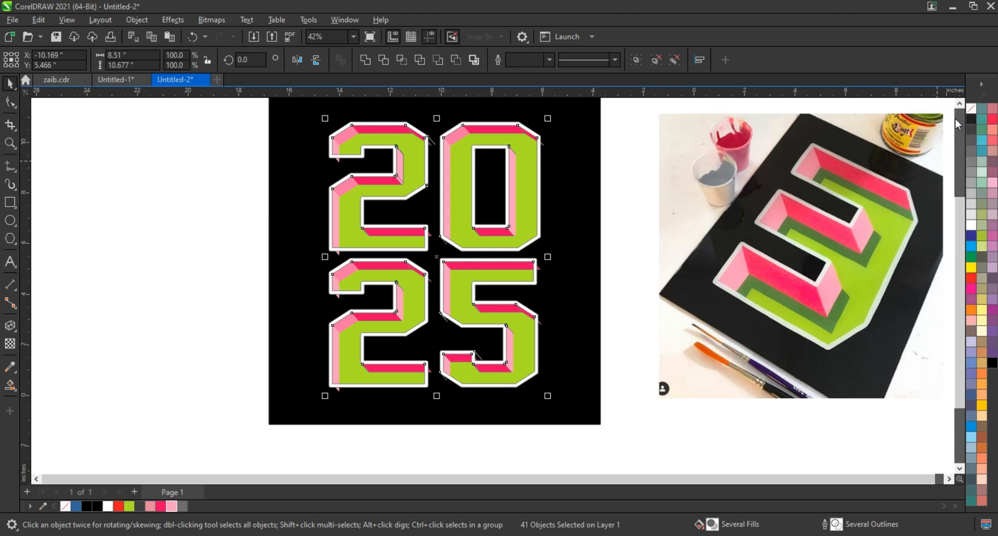
Move the white border shape of the digits off the black square to its left and fill it with 50% black
scroll(554, 332, up, 1)
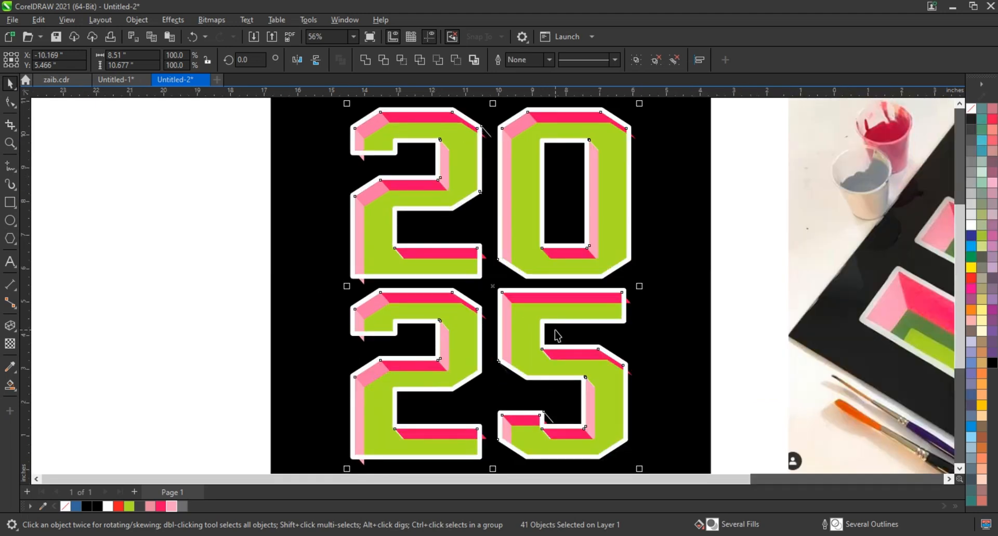
click(629, 230)
drag(629, 230, 242, 235)
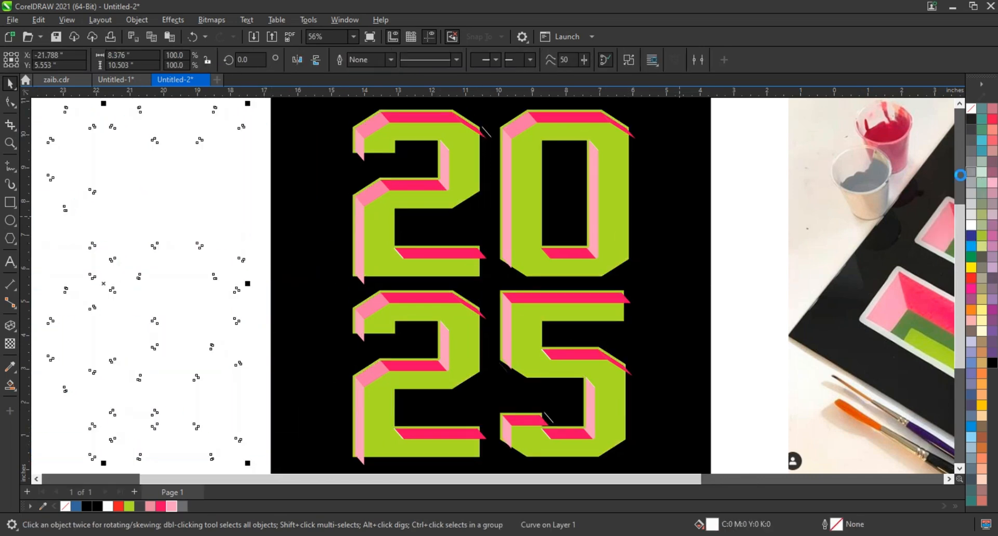
click(973, 173)
click(738, 182)
PowerClip all the pink extrusion faces inside the green 2025 digits
scroll(737, 156, down, 1)
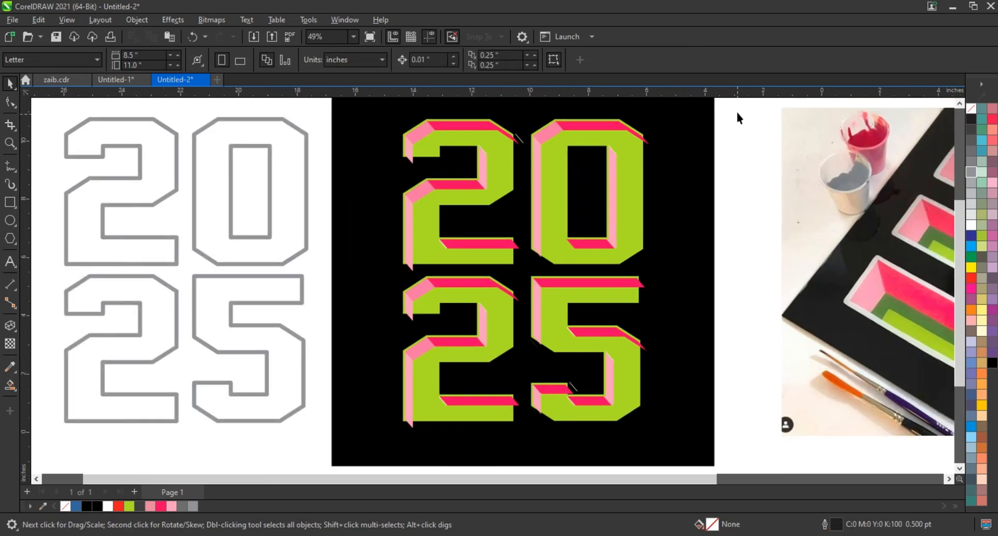
drag(736, 110, 362, 443)
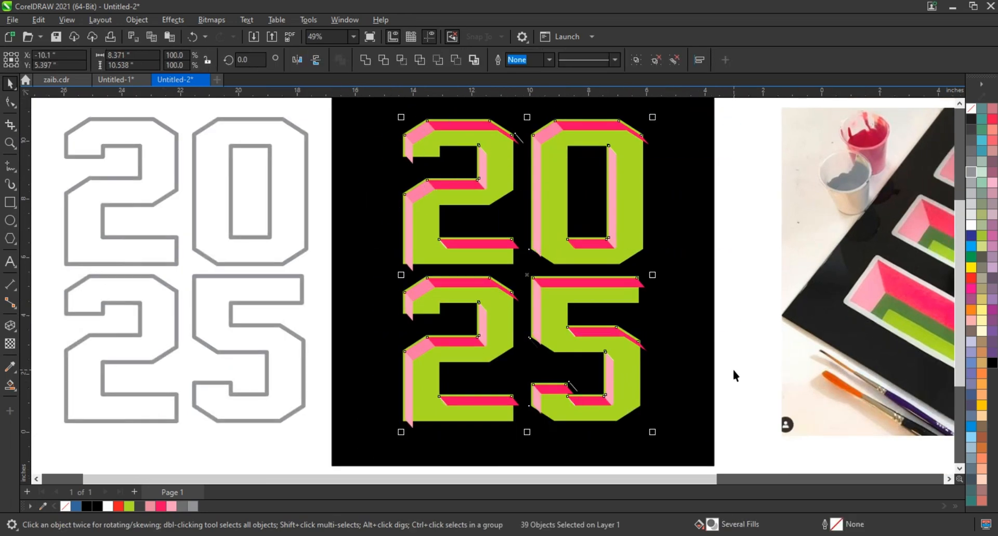
right_click(608, 333)
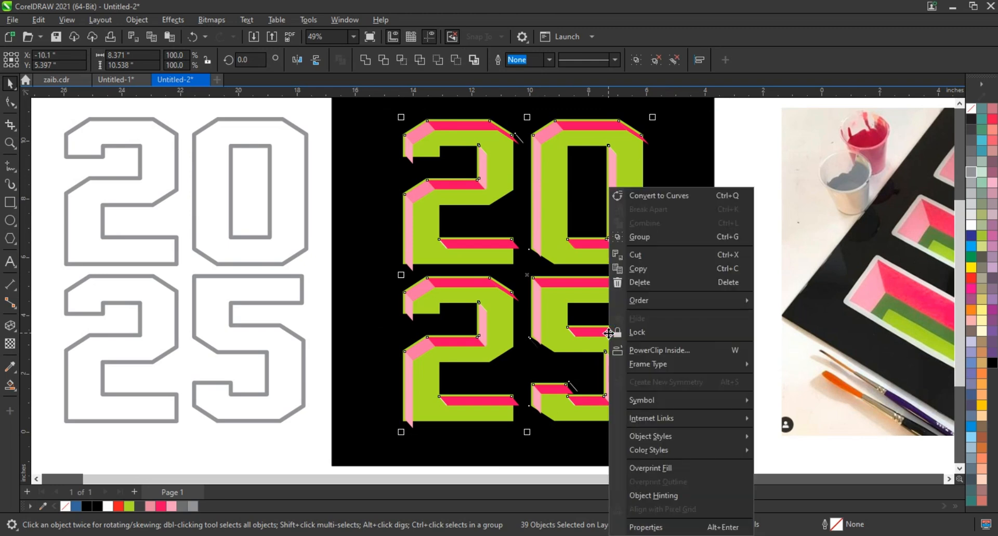
click(650, 354)
click(633, 367)
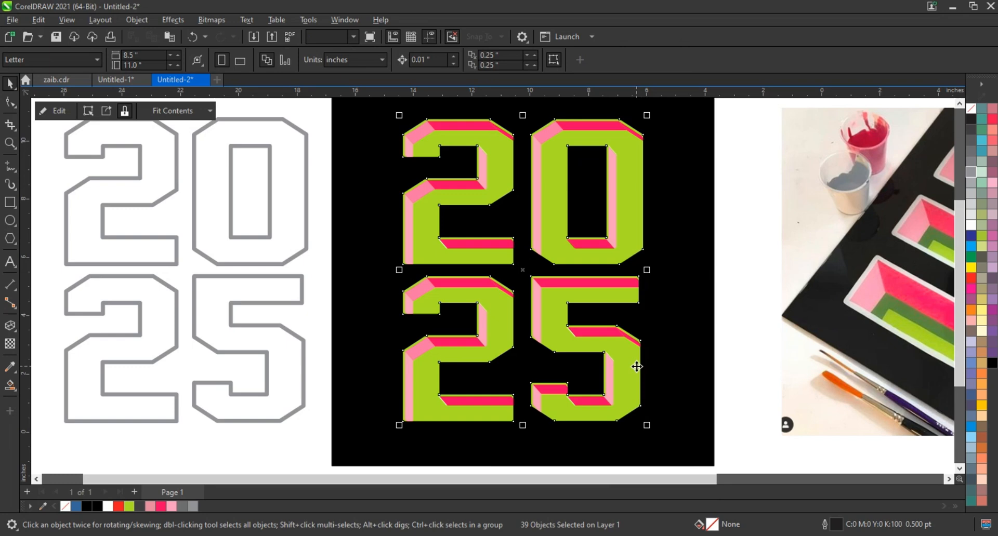
click(758, 326)
Open the green digits' PowerClip contents for editing and copy all the extrusion faces
right_click(592, 263)
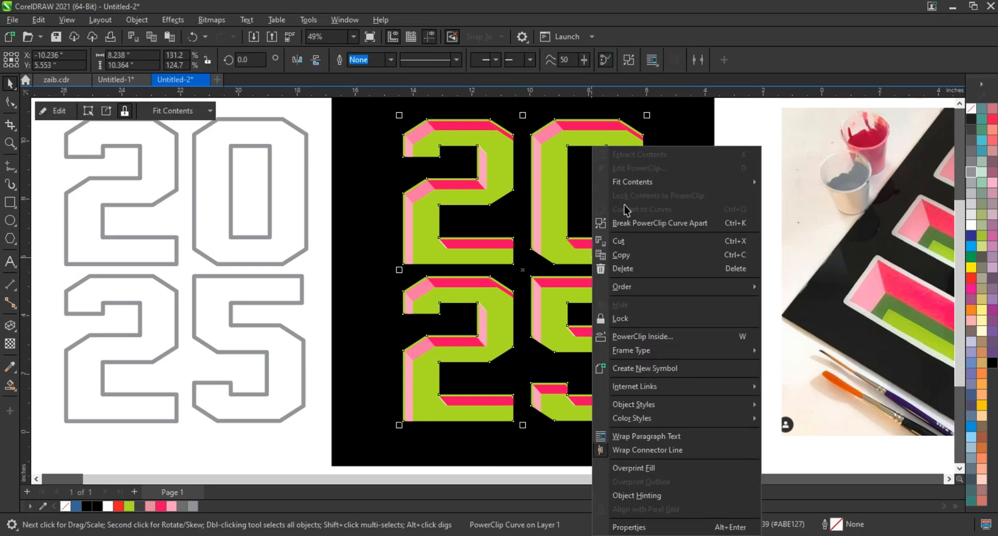
click(628, 168)
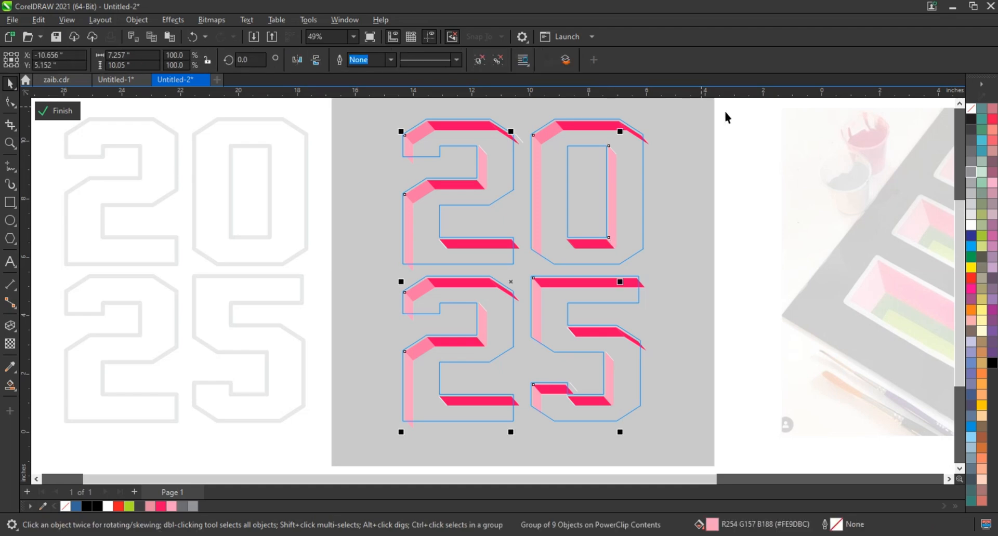
drag(725, 112, 366, 442)
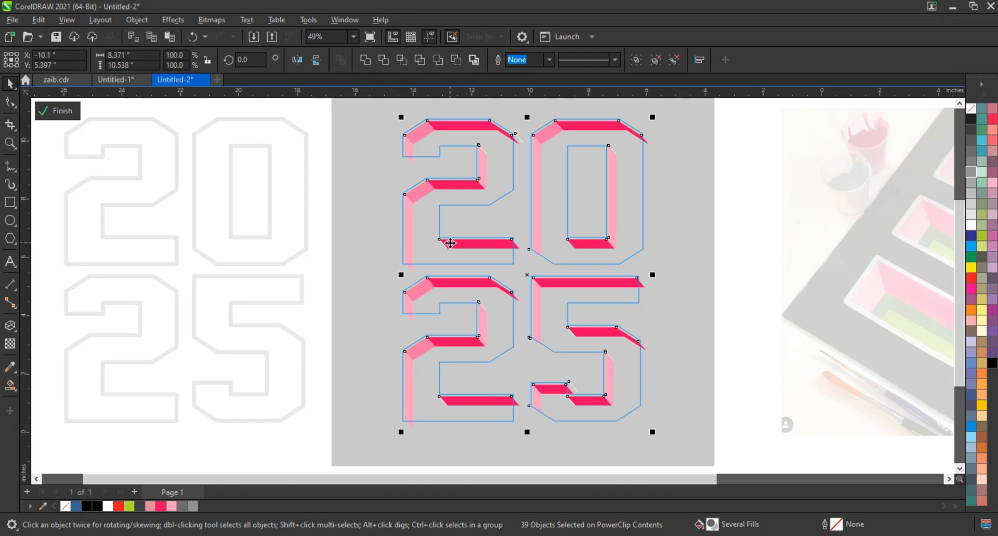
right_click(450, 243)
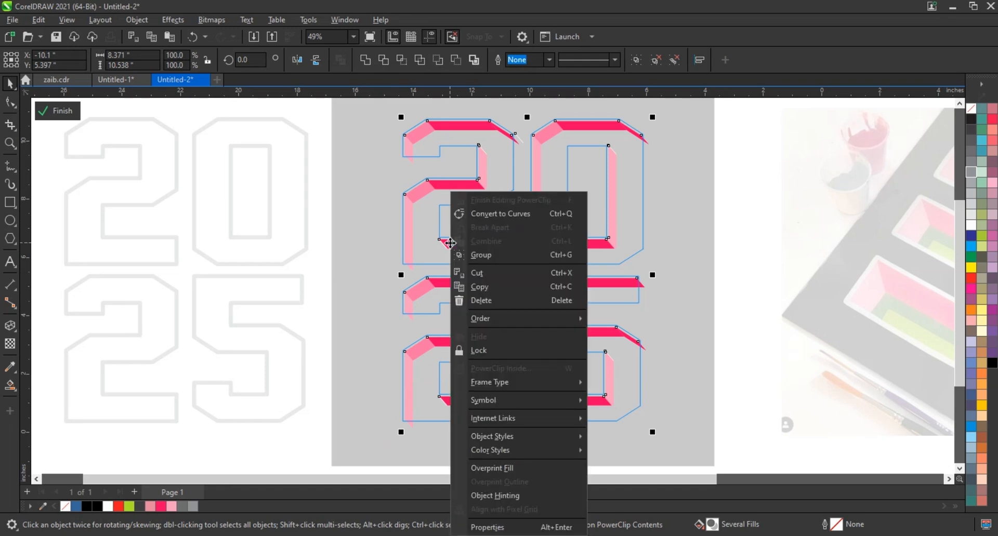
click(476, 287)
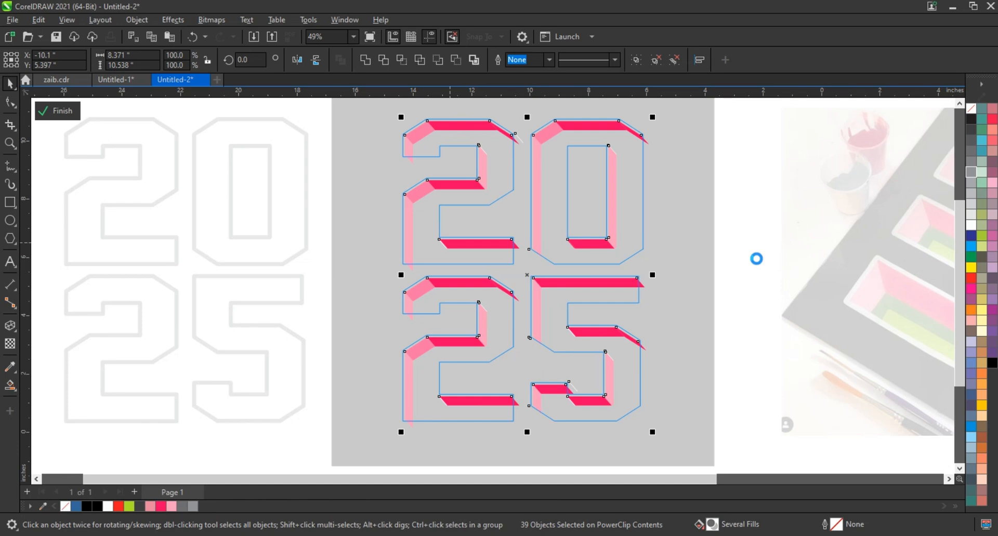
right_click(755, 222)
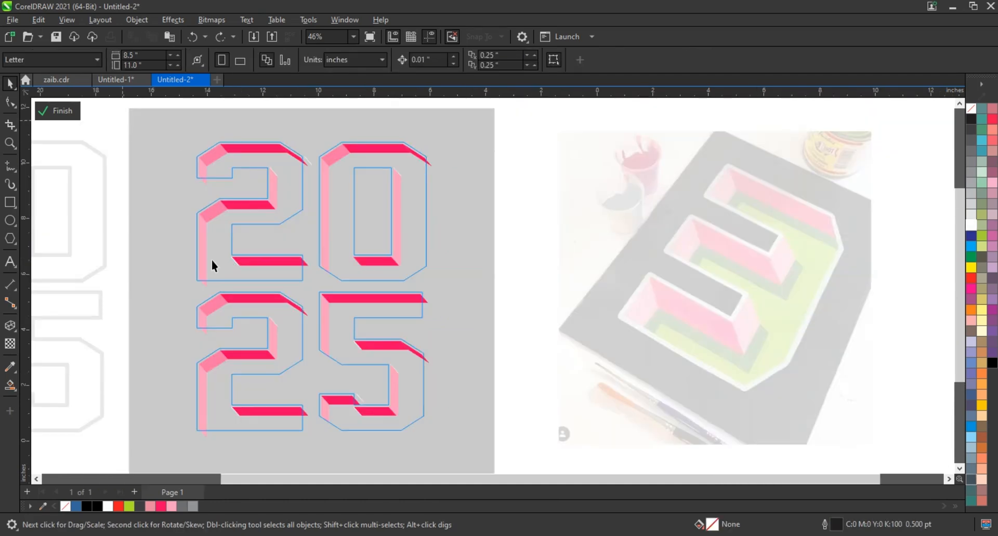
Fill the duplicated extrusion faces with black and offset them about 0.2" right and 0.2" down, behind the pink faces, as shadows
drag(122, 120, 447, 441)
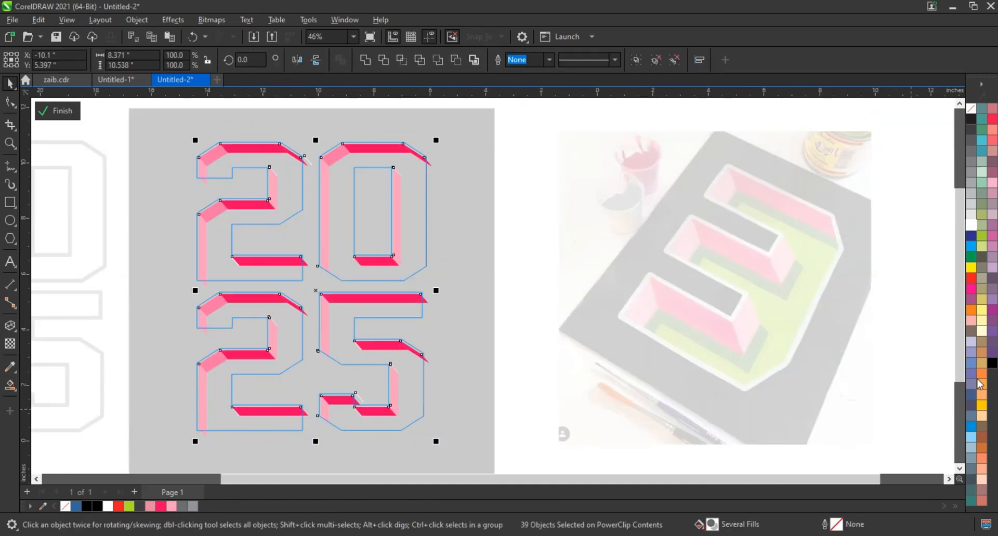
click(991, 364)
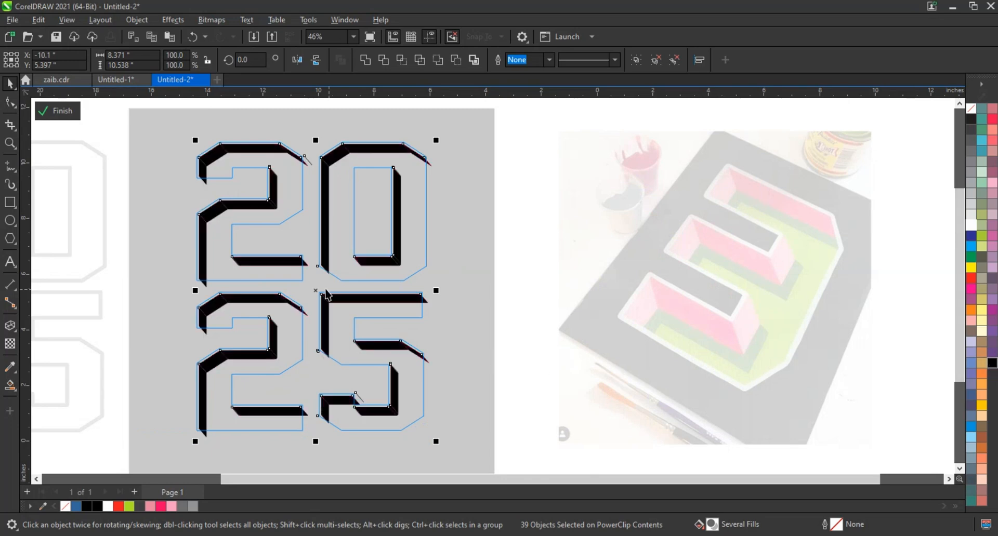
drag(317, 291, 322, 295)
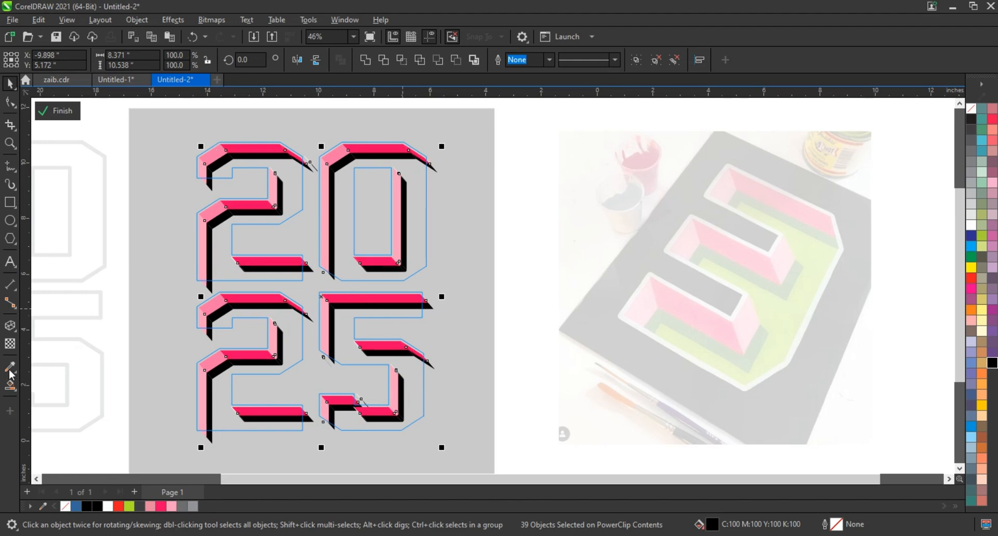
Apply a uniform transparency of 66 to the black shadow shapes and finish editing the PowerClip
click(10, 346)
click(308, 457)
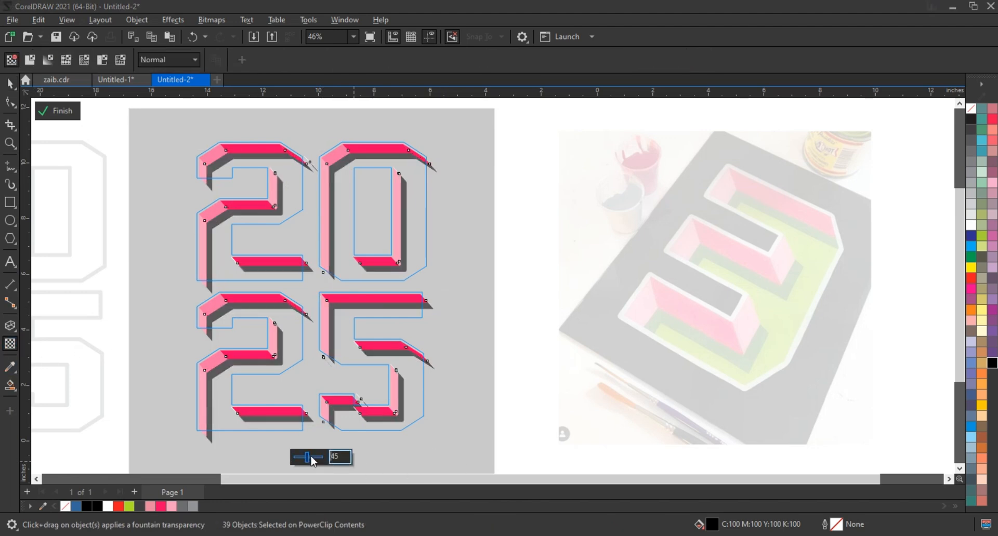
click(313, 458)
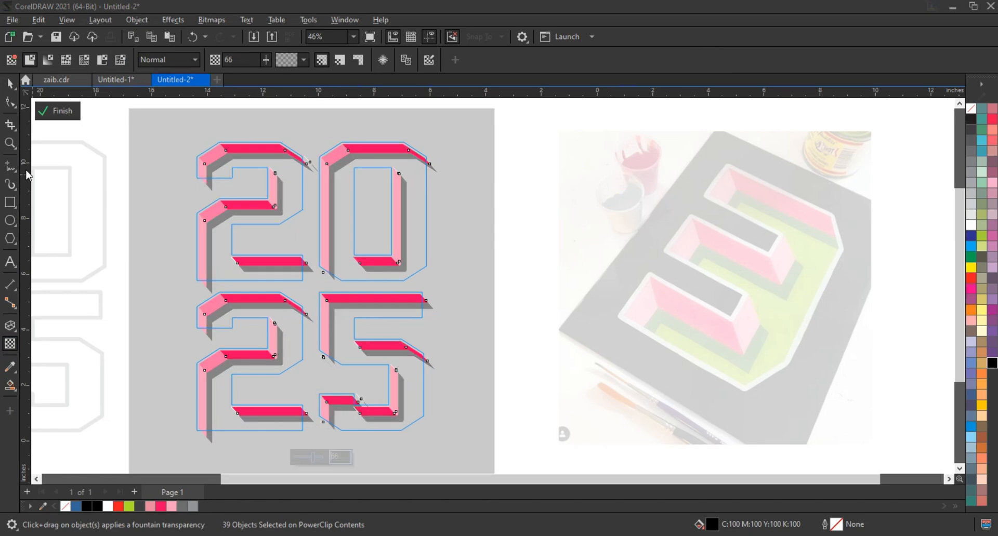
click(60, 114)
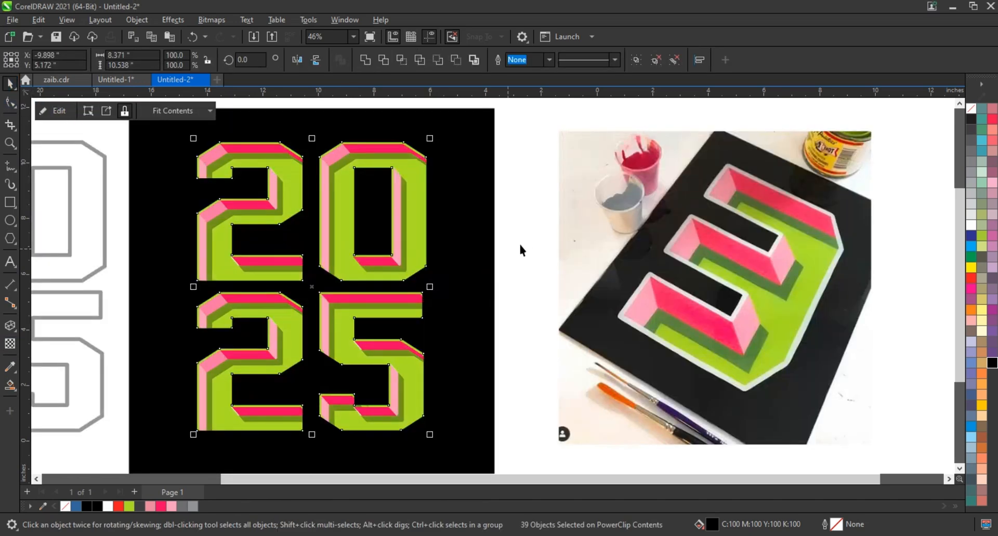
Fill the grey border shape with white and centre it on the green digits, viewing the finished design full screen
click(110, 246)
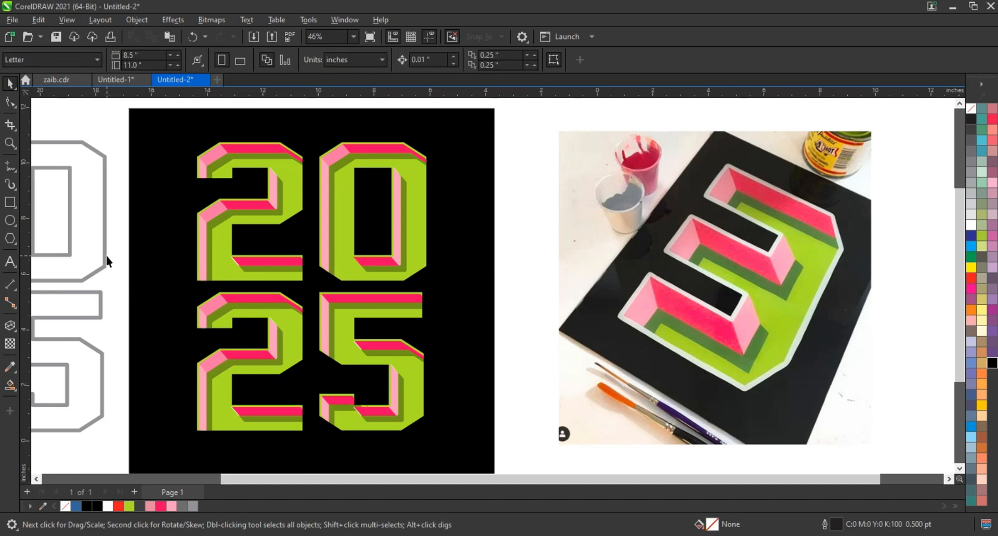
click(971, 224)
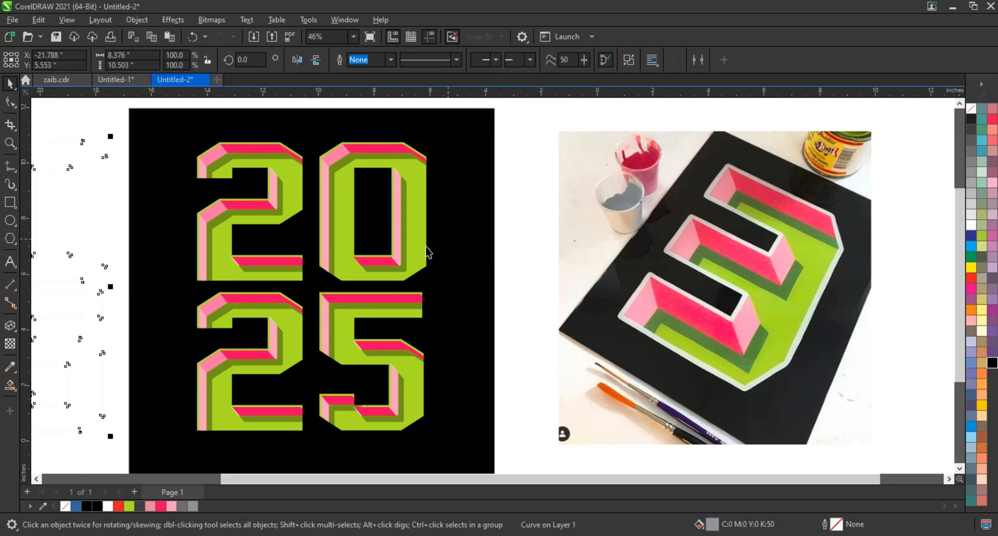
shift+click(422, 246)
key(c)
click(524, 247)
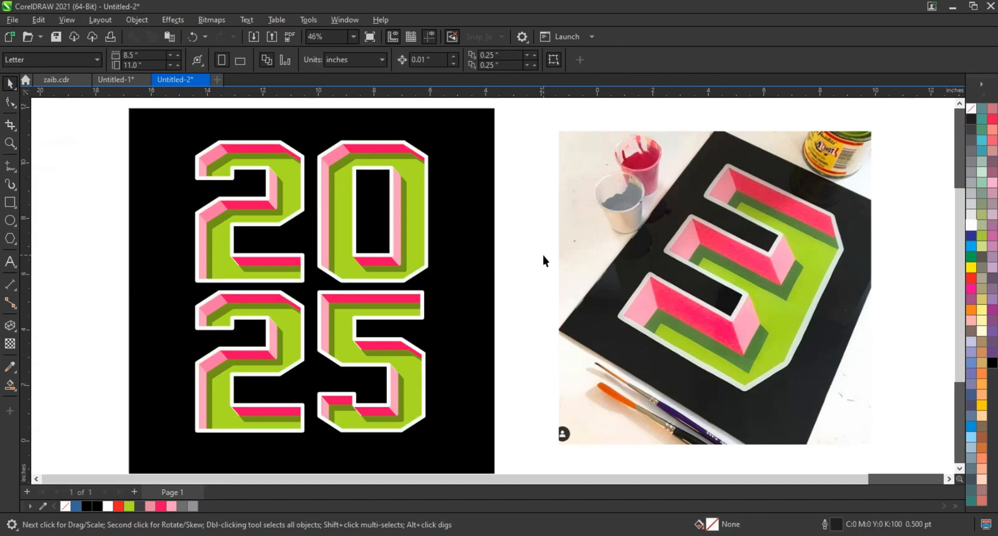
key(F9)
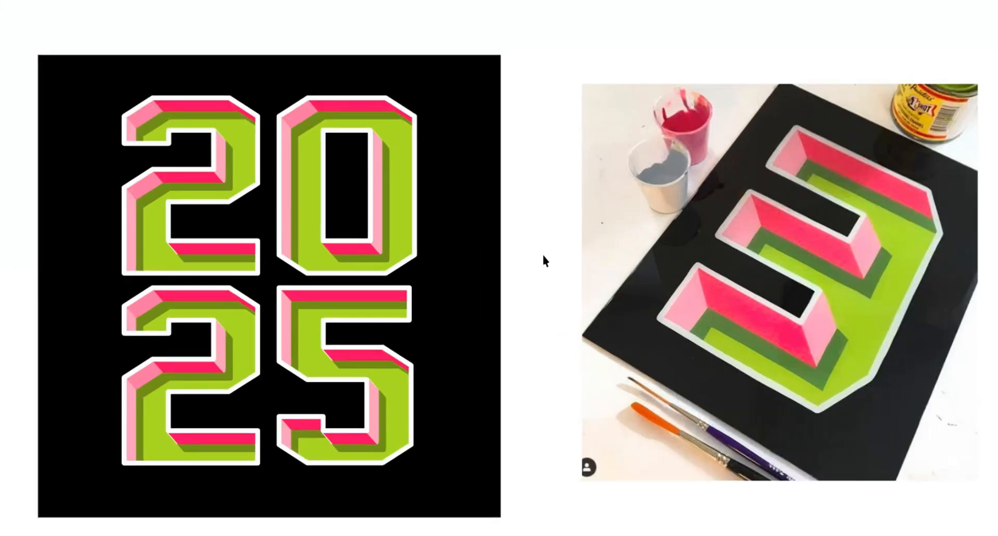